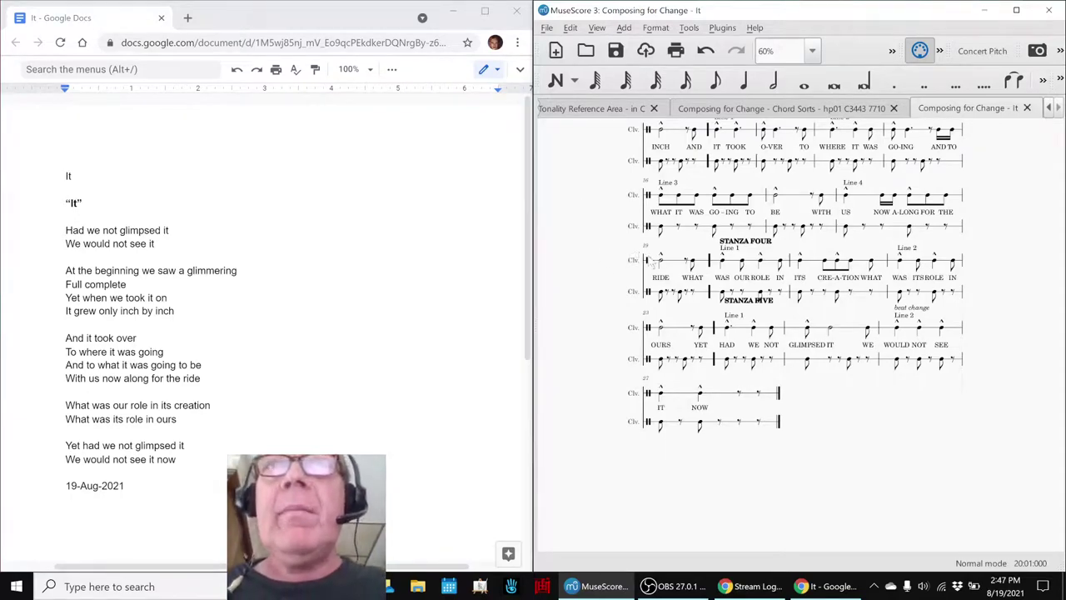
- Replay the 'It' score from measure 19, then return to the opening rest of measure 1
{"action": "left_click", "coordinate": [661, 263]}
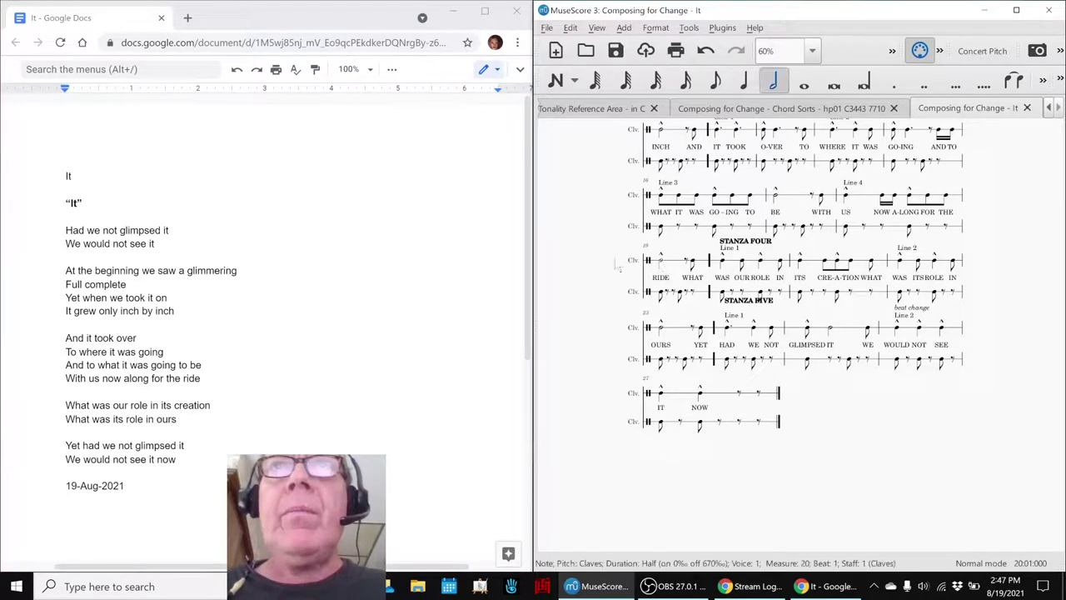
{"action": "left_click", "coordinate": [597, 265]}
{"action": "key", "text": "space"}
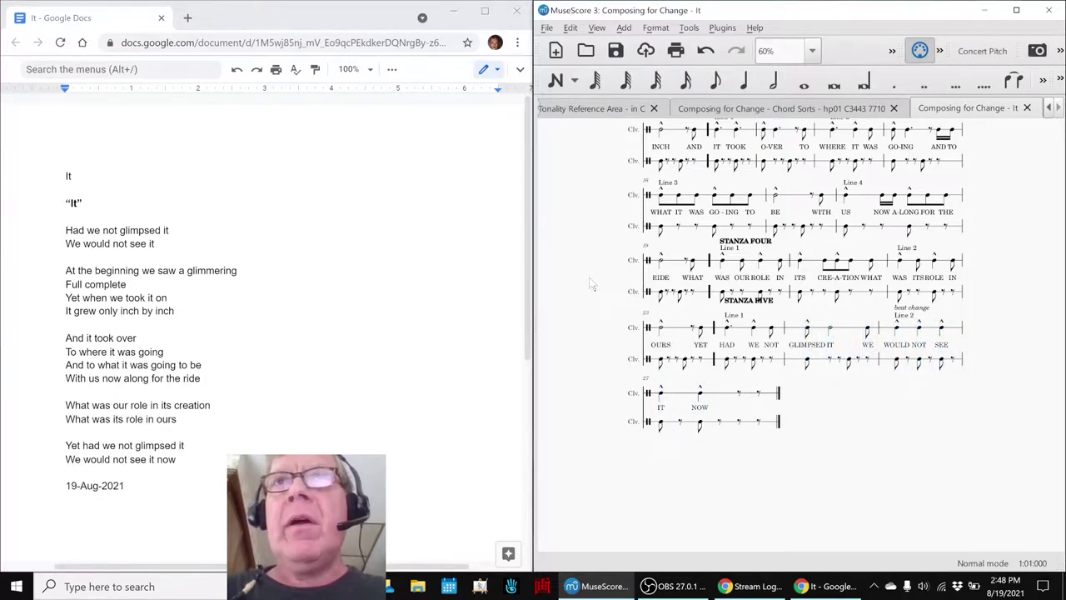
{"action": "scroll", "coordinate": [591, 286], "scroll_direction": "up", "scroll_amount": 6}
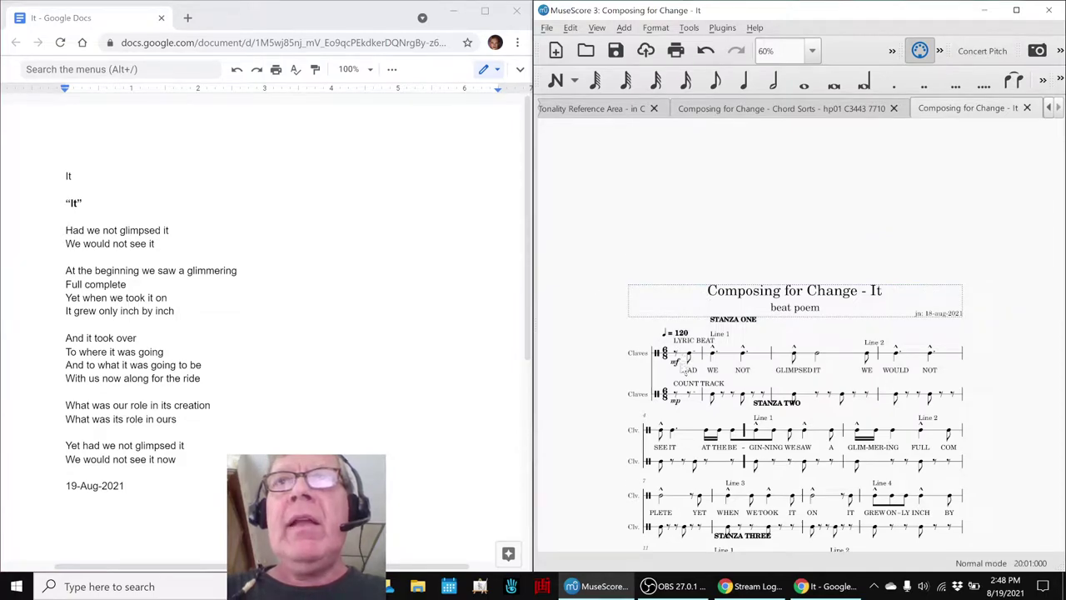
{"action": "left_click", "coordinate": [676, 356]}
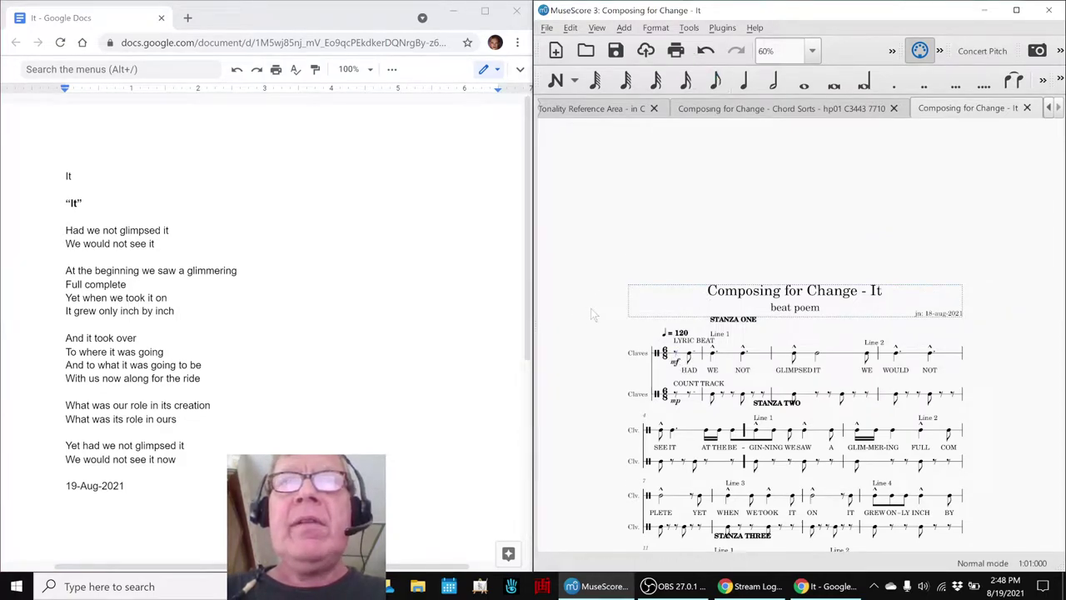
- Check OBS and the Stream Log's row 22 reflection note, then bring up the Chord Sorts score
{"action": "left_click", "coordinate": [653, 586]}
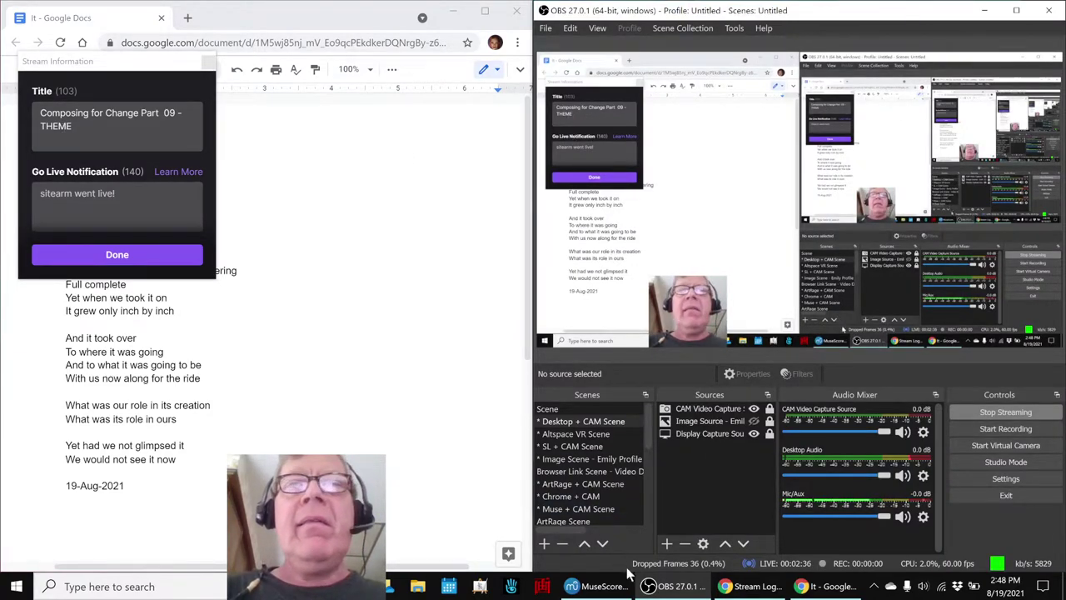
{"action": "left_click", "coordinate": [675, 587]}
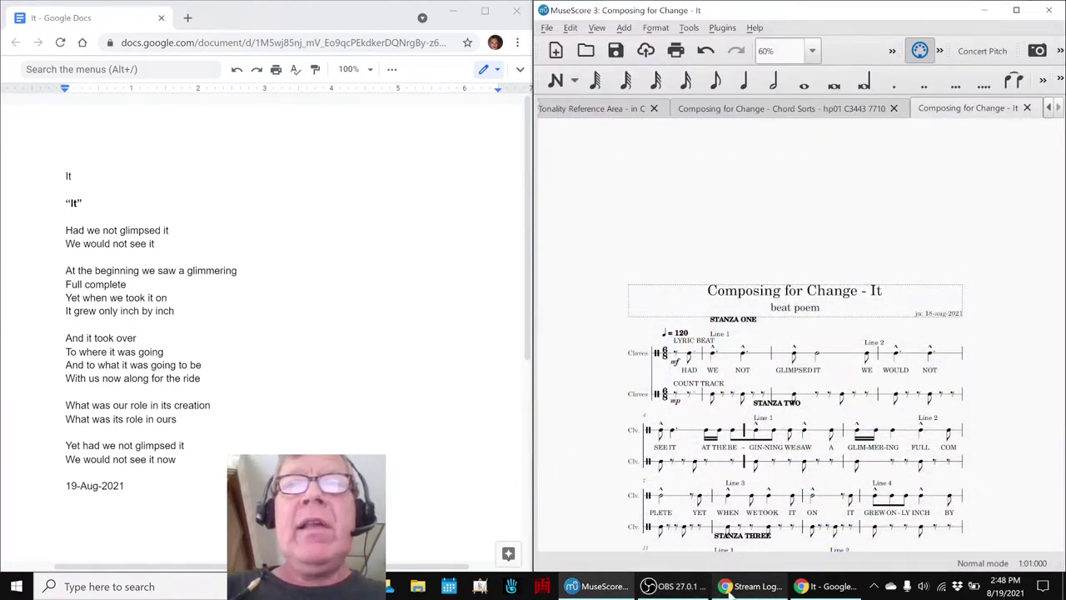
{"action": "left_click", "coordinate": [749, 586]}
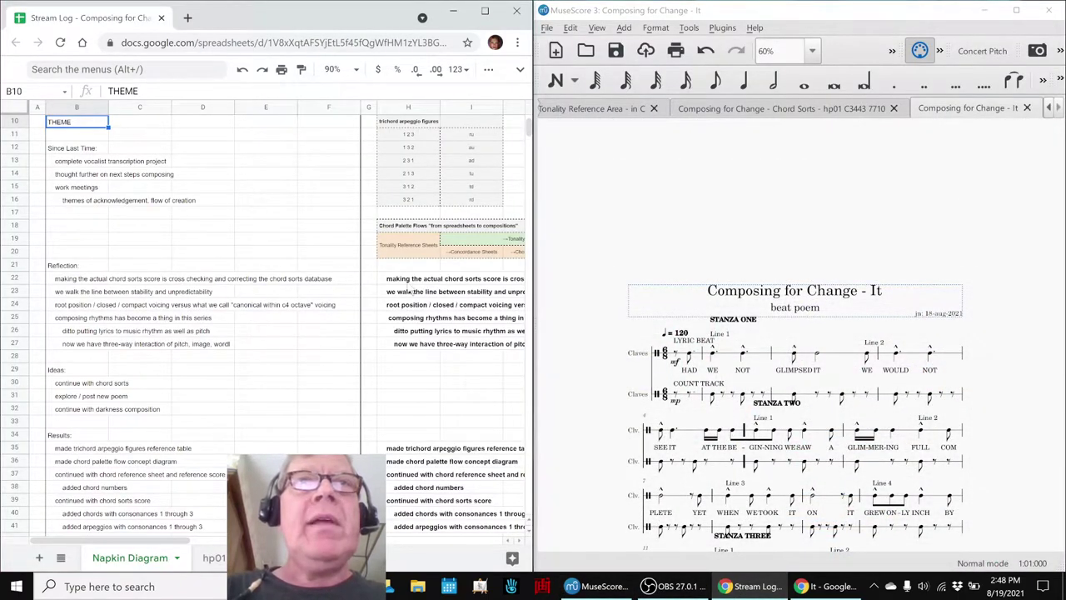
{"action": "left_click", "coordinate": [410, 284]}
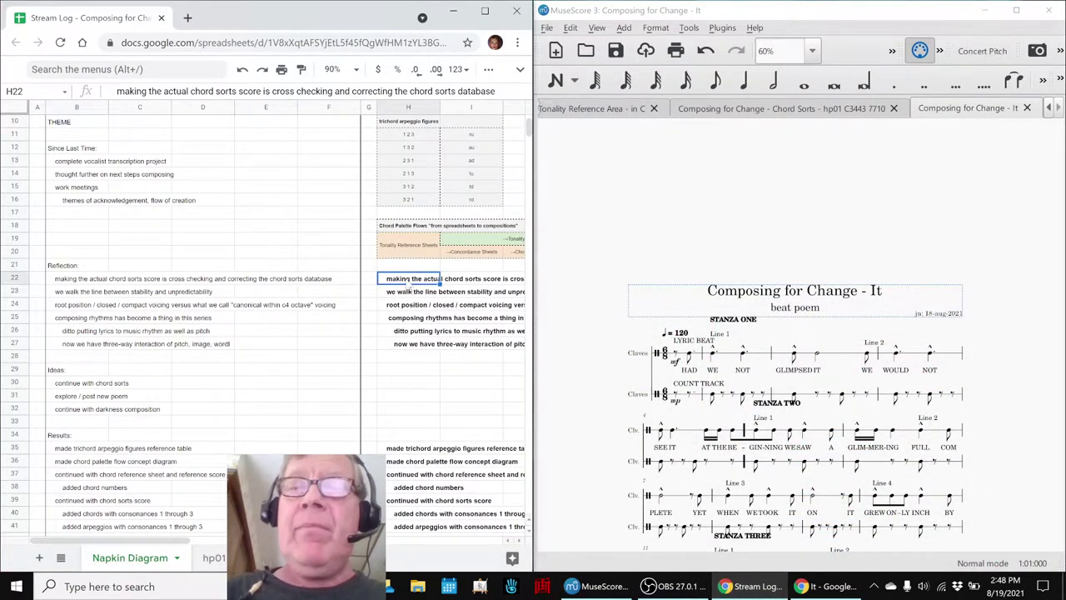
{"action": "key", "text": "Right"}
{"action": "key", "text": "Right"}
{"action": "key", "text": "Right"}
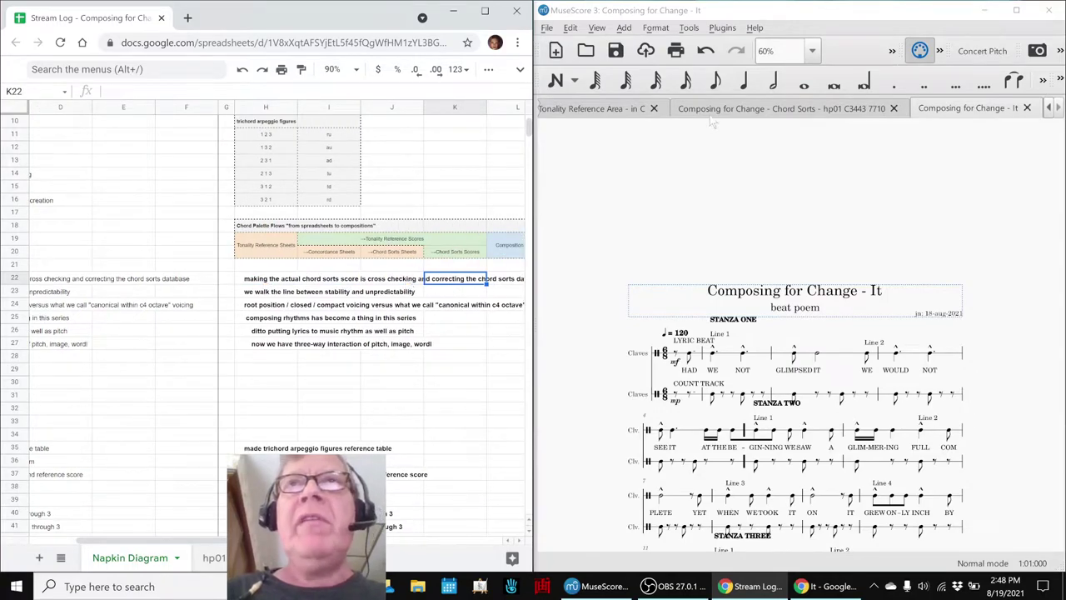
{"action": "left_click", "coordinate": [706, 112]}
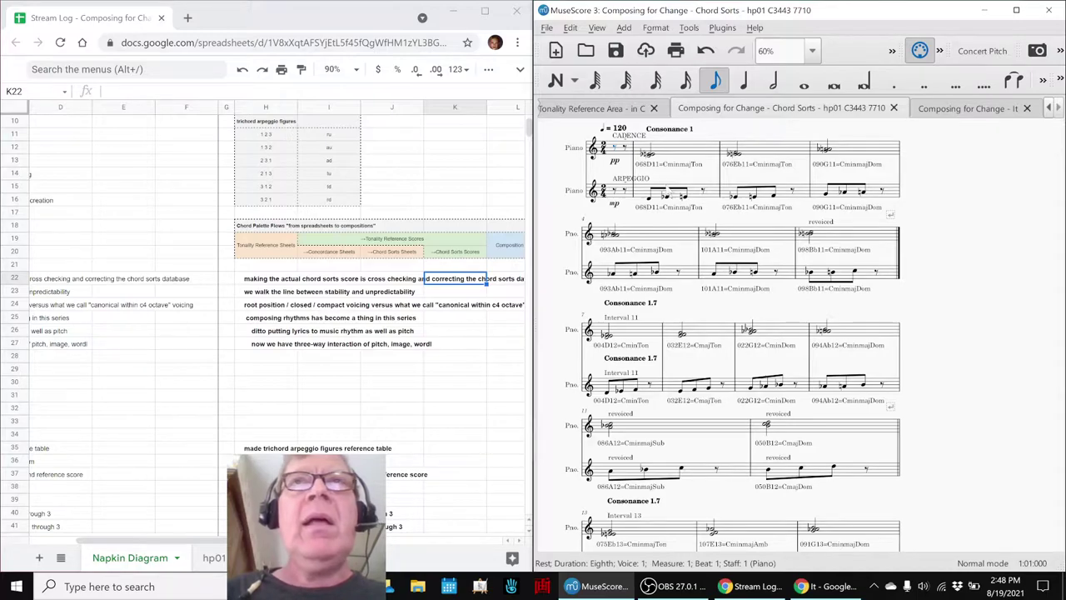
{"action": "left_click", "coordinate": [593, 108]}
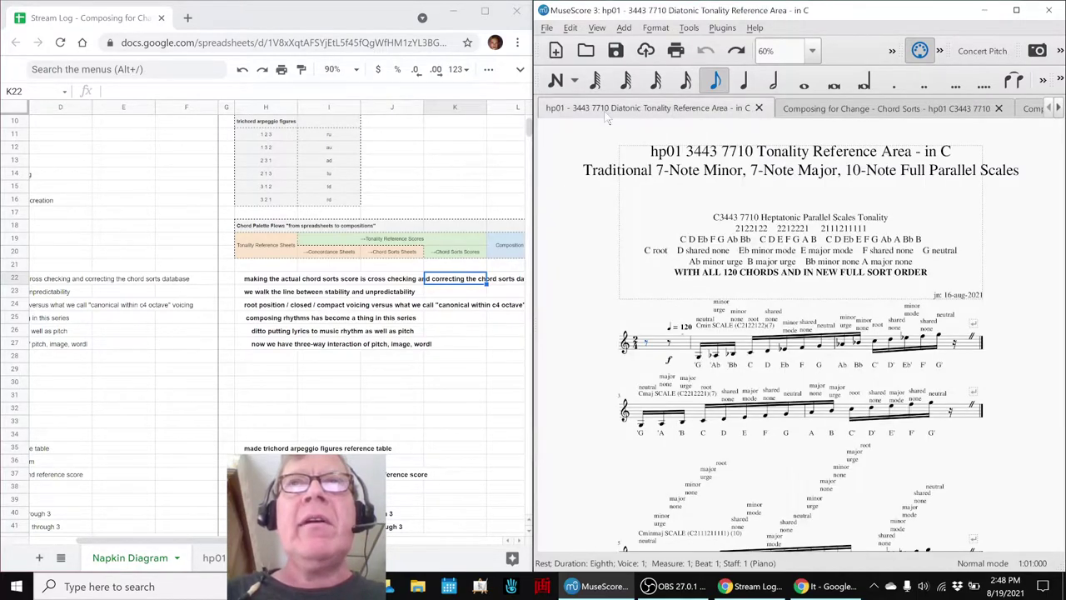
{"action": "left_click", "coordinate": [296, 230]}
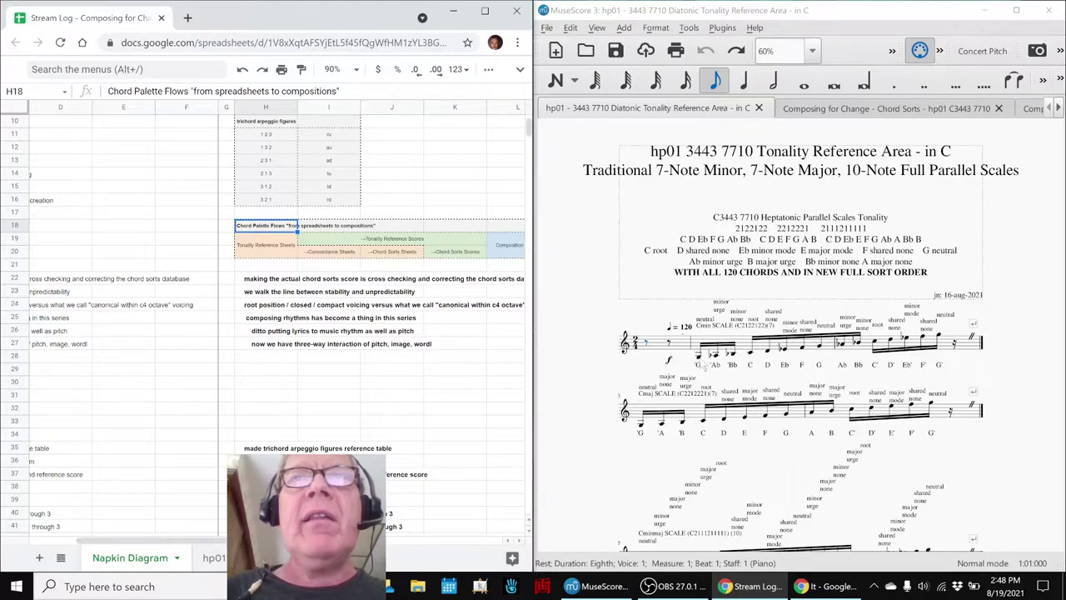
{"action": "left_click", "coordinate": [704, 365]}
{"action": "key", "text": "space"}
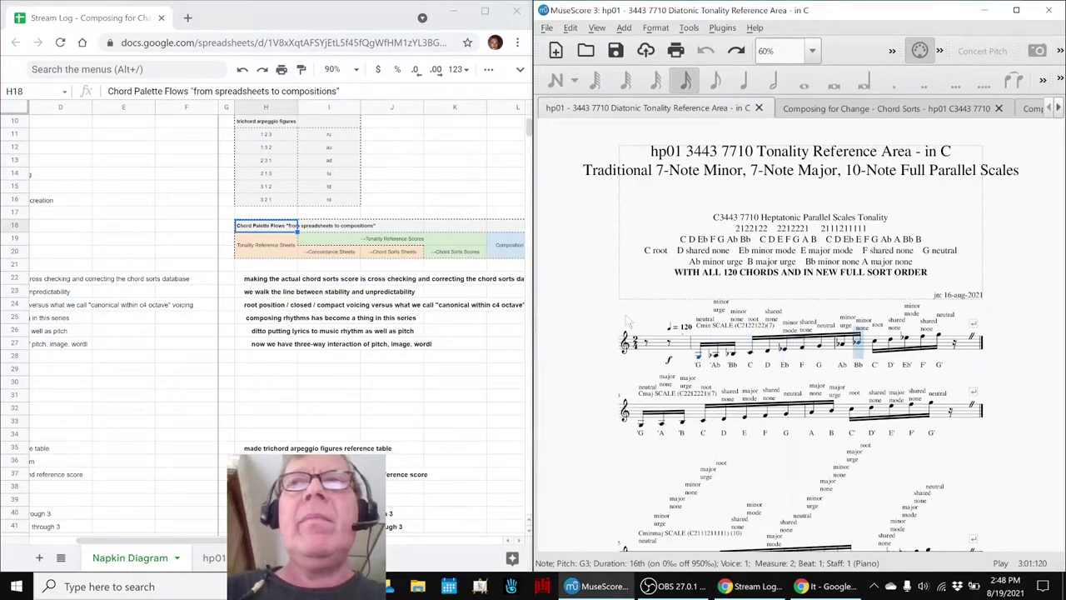
{"action": "key", "text": "space"}
{"action": "scroll", "coordinate": [640, 344], "scroll_direction": "down", "scroll_amount": 3}
{"action": "scroll", "coordinate": [641, 346], "scroll_direction": "down", "scroll_amount": 3}
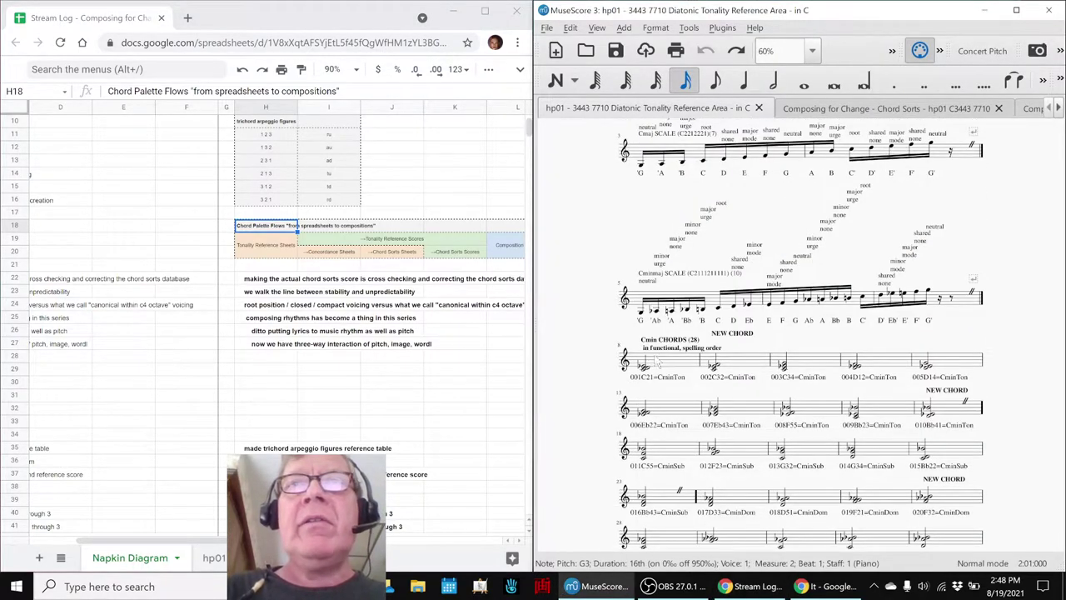
{"action": "left_click", "coordinate": [662, 368]}
{"action": "key", "text": "space"}
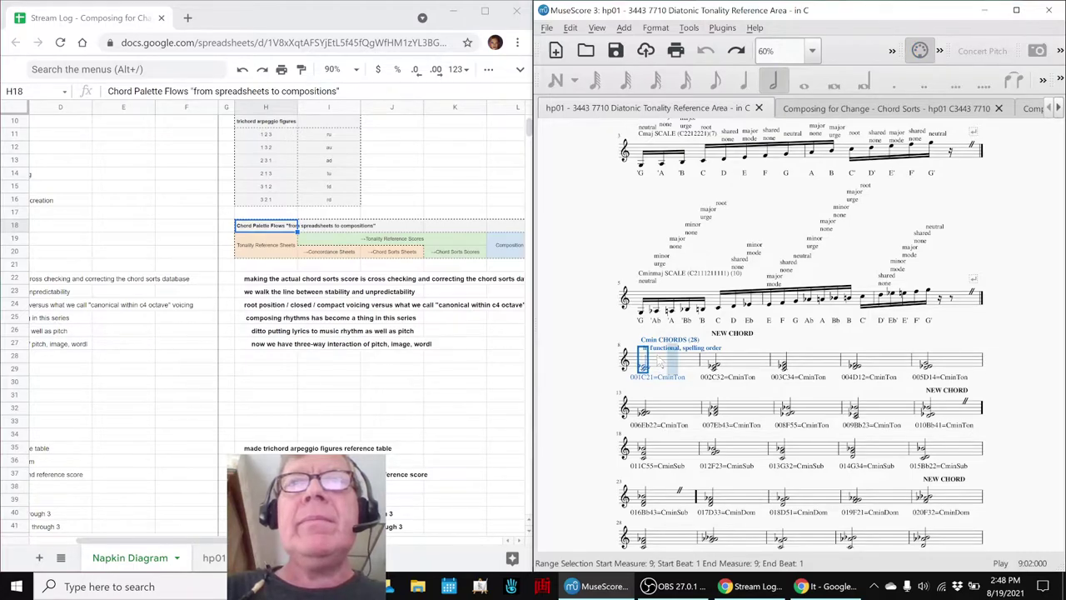
{"action": "key", "text": "space"}
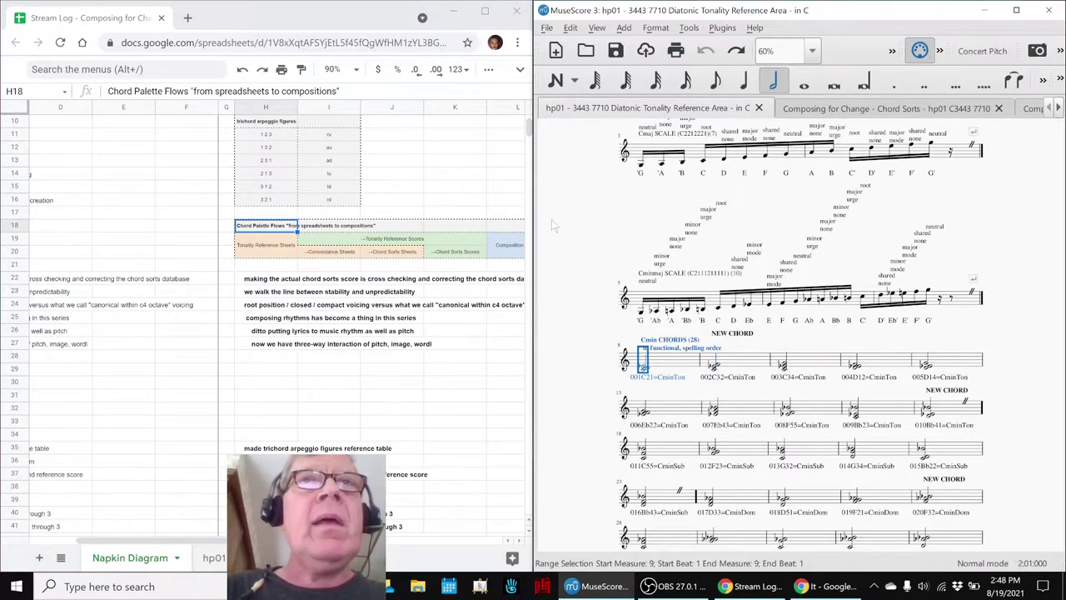
{"action": "key", "text": "Escape"}
{"action": "left_click", "coordinate": [807, 109]}
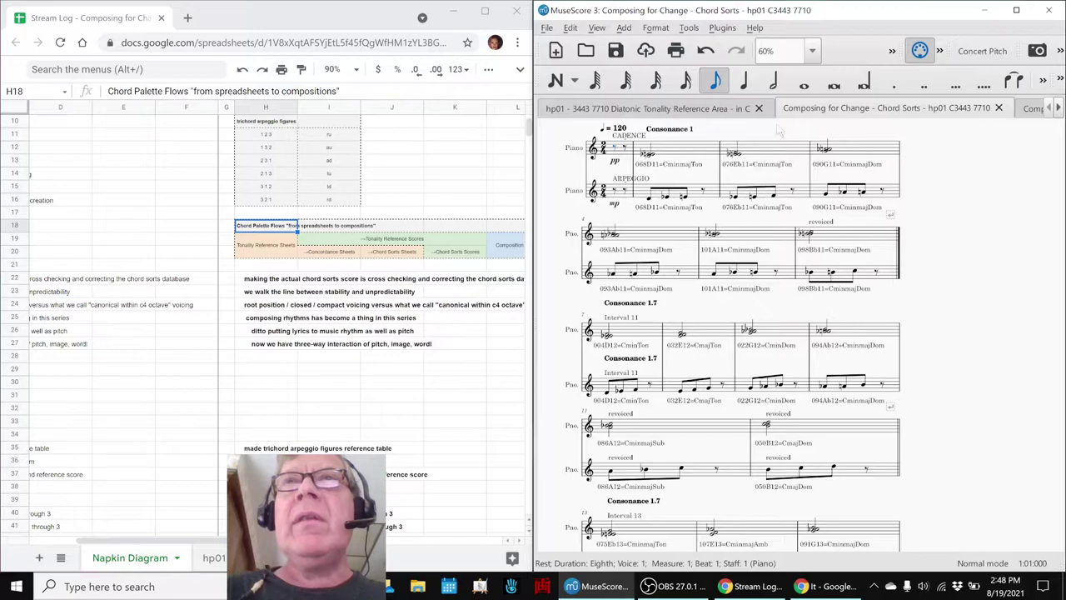
{"action": "scroll", "coordinate": [671, 218], "scroll_direction": "up", "scroll_amount": 3}
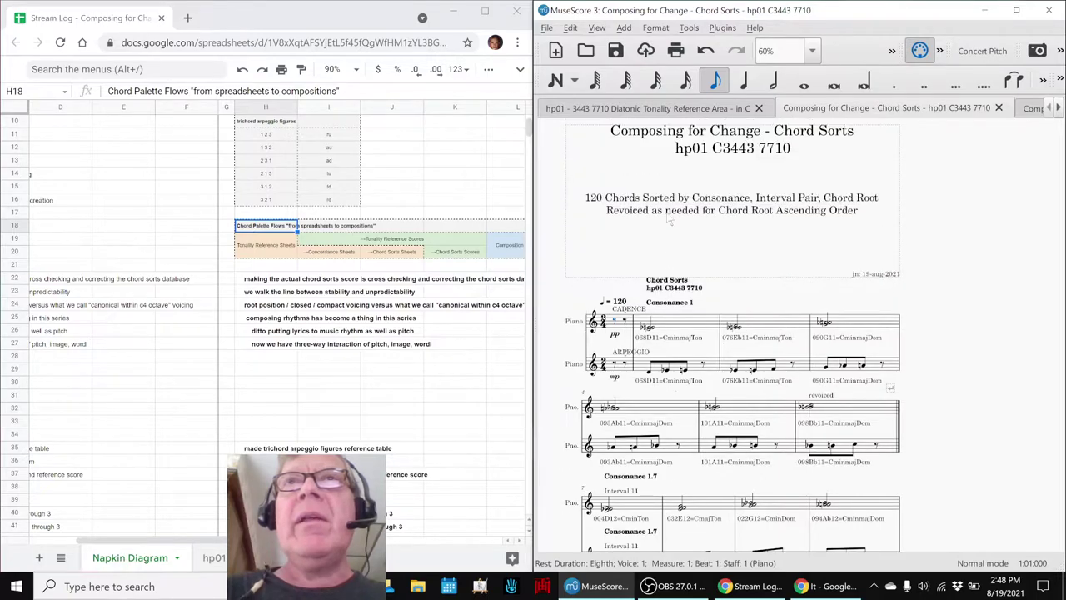
{"action": "left_click", "coordinate": [683, 327]}
{"action": "key", "text": "space"}
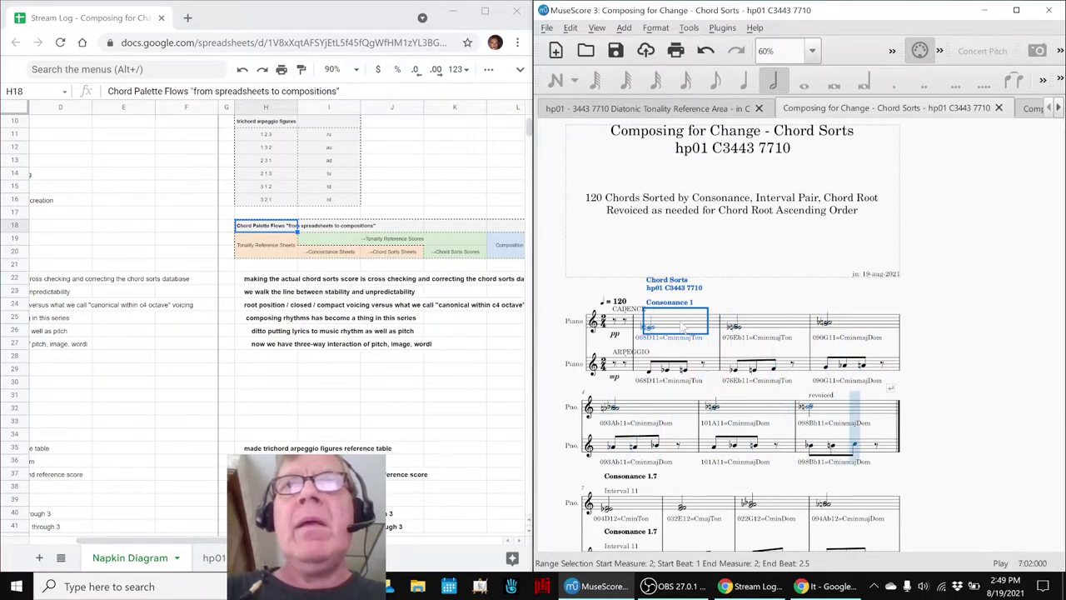
{"action": "key", "text": "space"}
{"action": "key", "text": "Escape"}
{"action": "scroll", "coordinate": [728, 298], "scroll_direction": "down", "scroll_amount": 3}
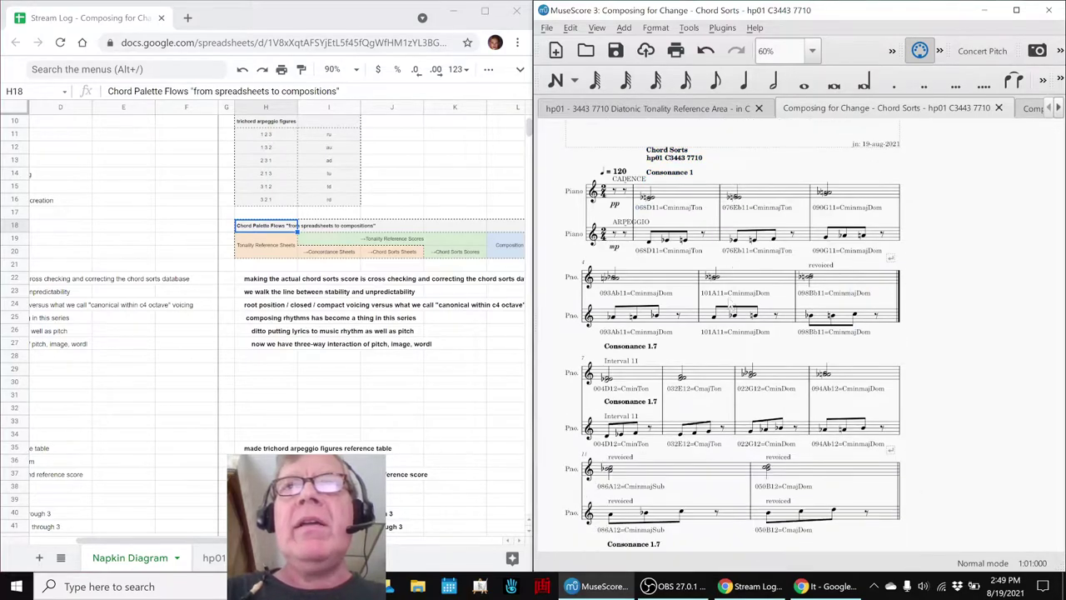
{"action": "scroll", "coordinate": [661, 411], "scroll_direction": "down", "scroll_amount": 6}
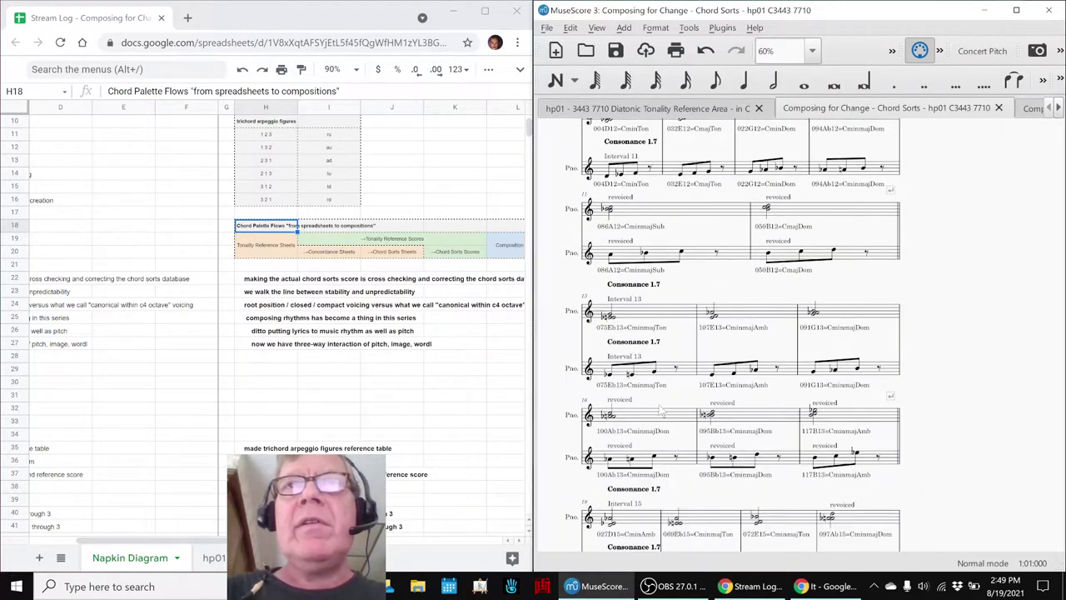
{"action": "scroll", "coordinate": [808, 335], "scroll_direction": "up", "scroll_amount": 4}
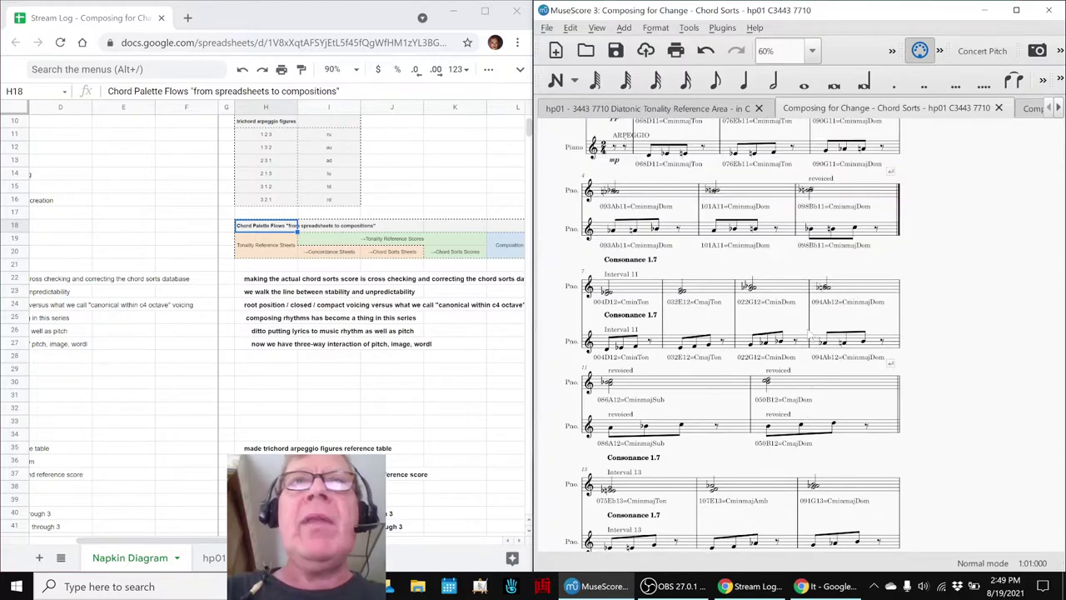
- Review the row 20 next steps: Chord Sorts Sheets and Scores, Tonality Reference Sheets, Composition Scores
{"action": "left_click", "coordinate": [405, 255]}
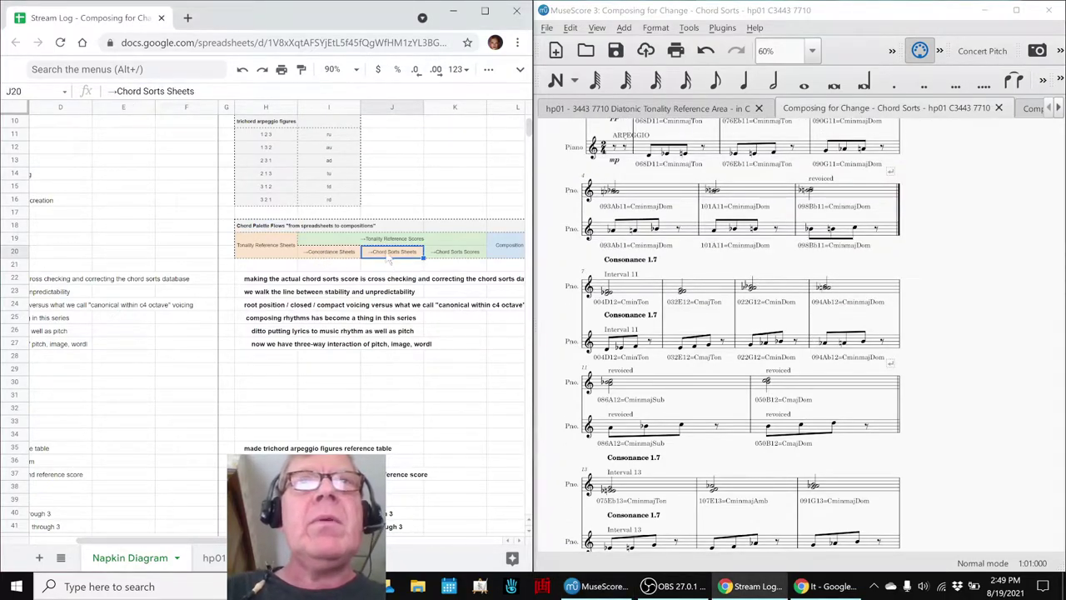
{"action": "left_click", "coordinate": [463, 260]}
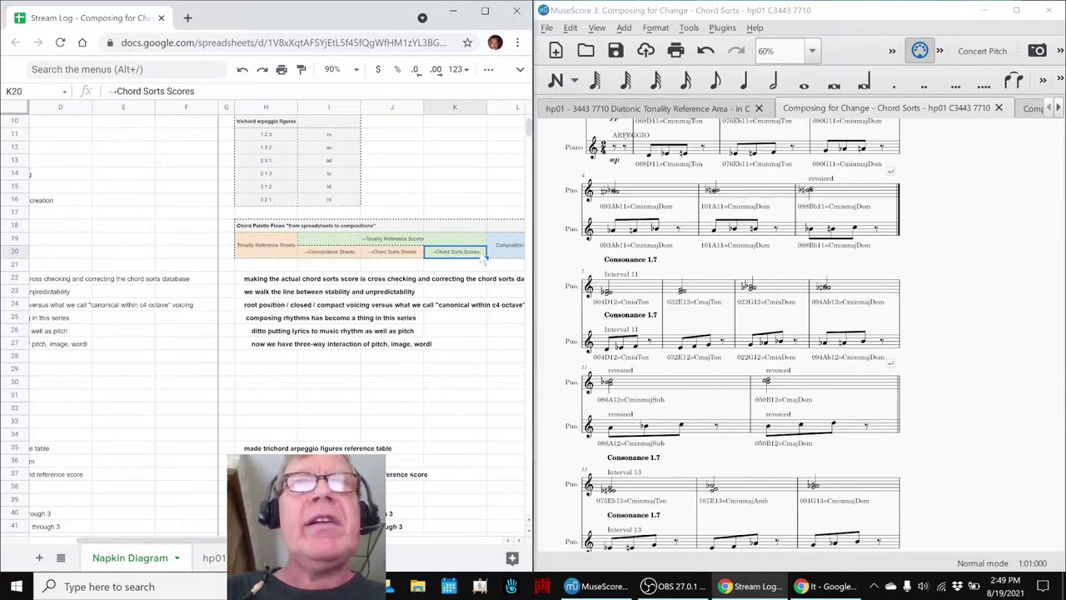
{"action": "left_click", "coordinate": [278, 255]}
{"action": "left_click", "coordinate": [150, 260]}
{"action": "left_click", "coordinate": [269, 257]}
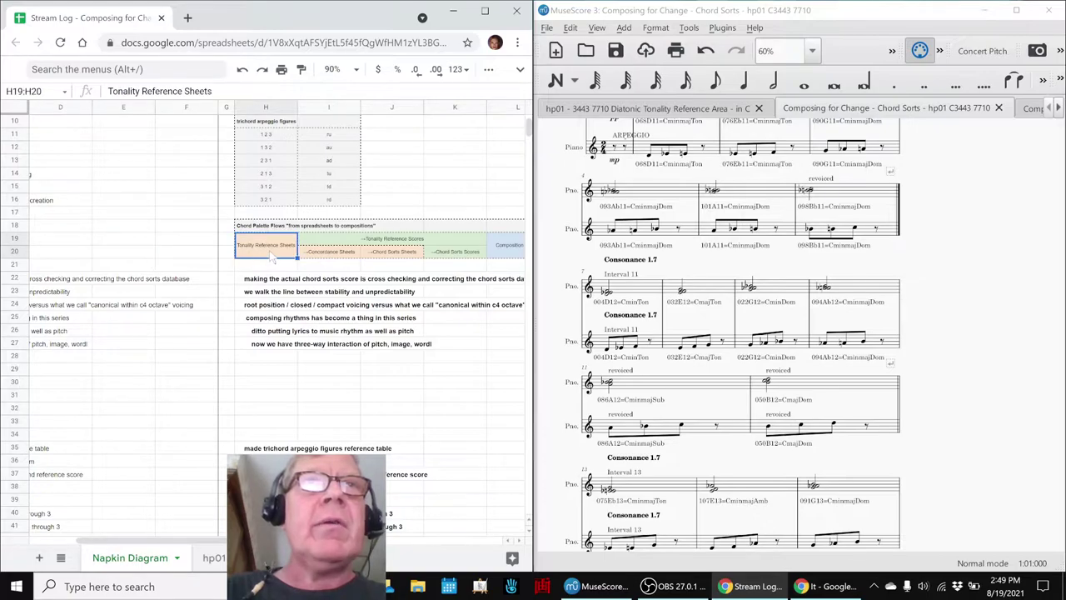
{"action": "left_click", "coordinate": [450, 258]}
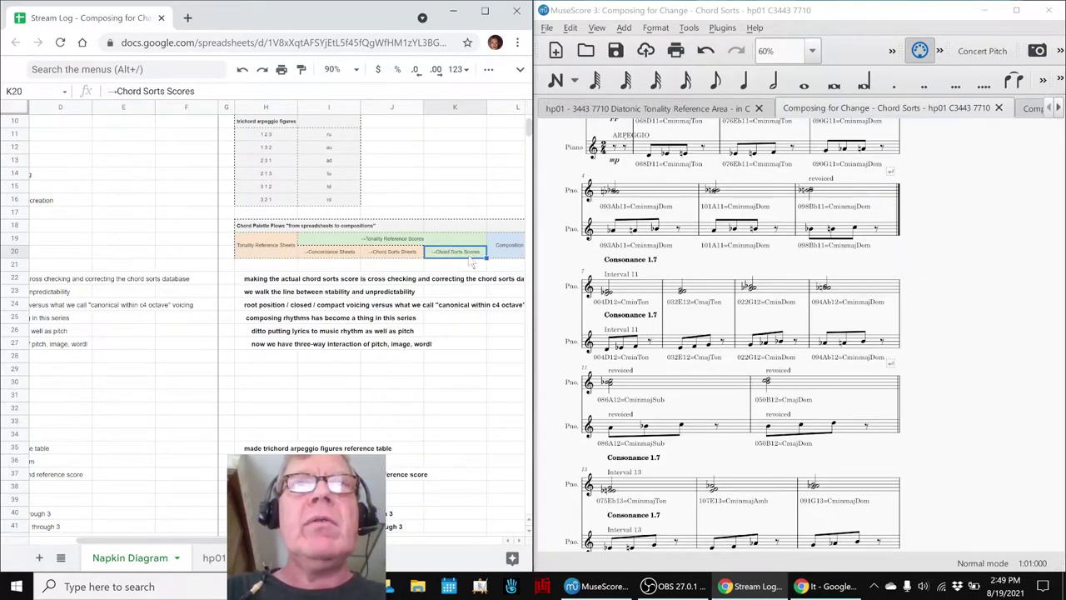
{"action": "left_click", "coordinate": [497, 258]}
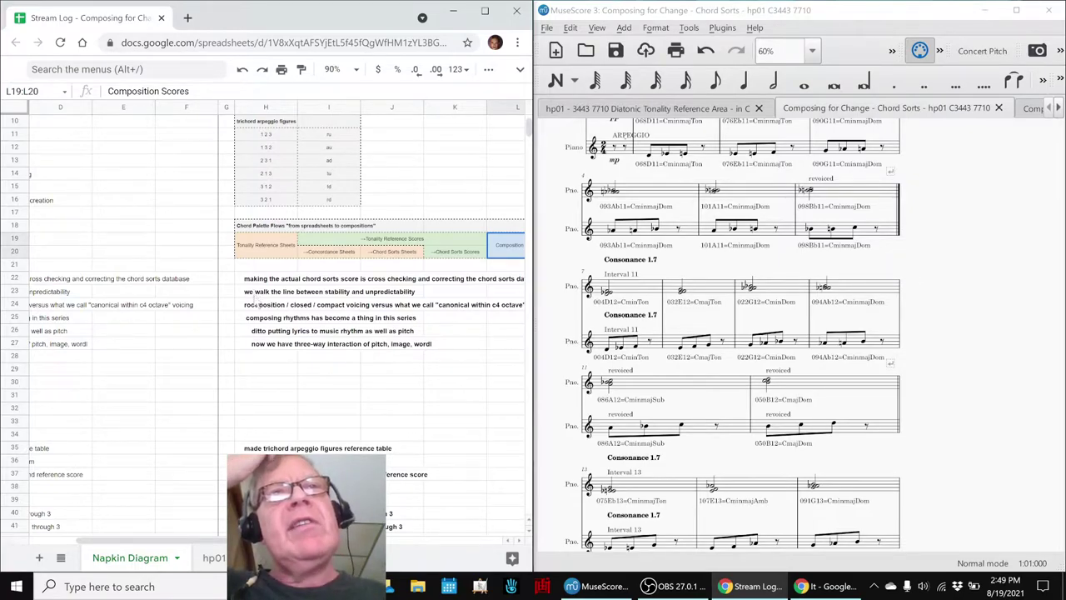
- Read the reflection notes in H23, H24 and H25, then jump back to column A
{"action": "left_click", "coordinate": [254, 298]}
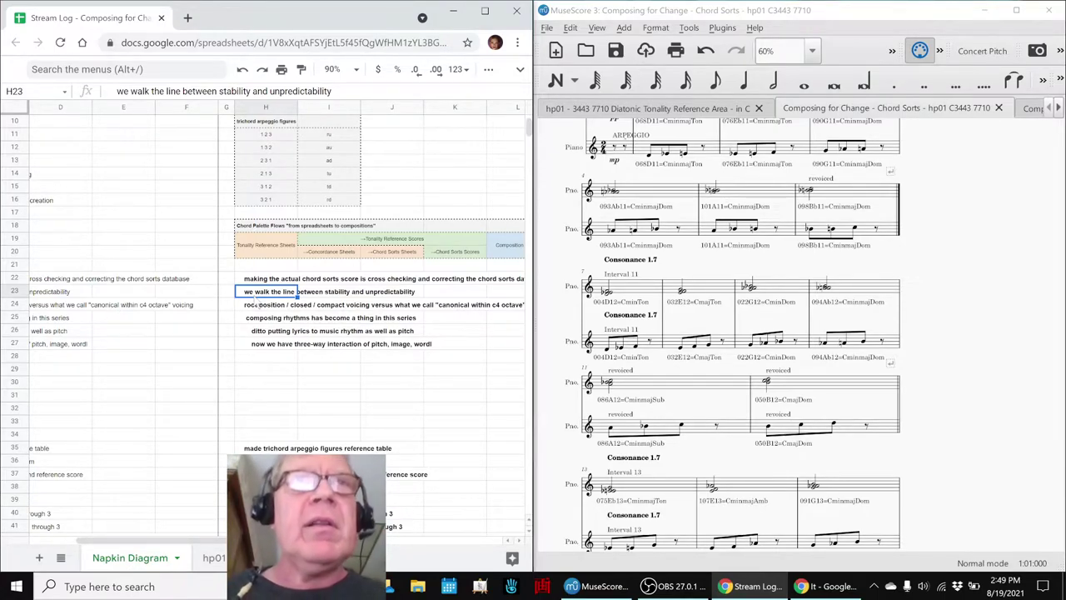
{"action": "left_click", "coordinate": [255, 305]}
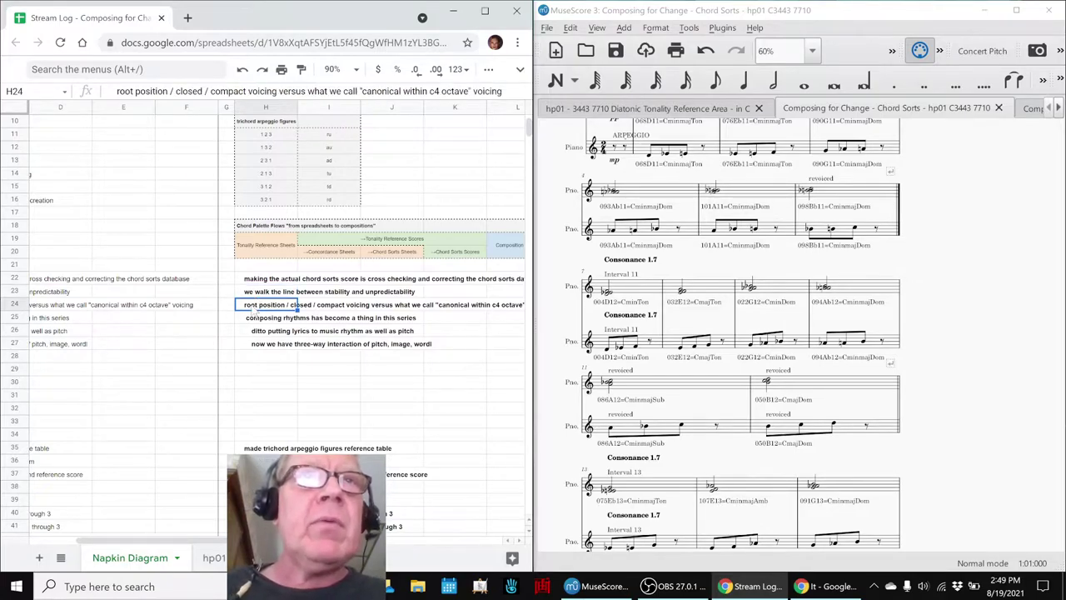
{"action": "left_click", "coordinate": [254, 322]}
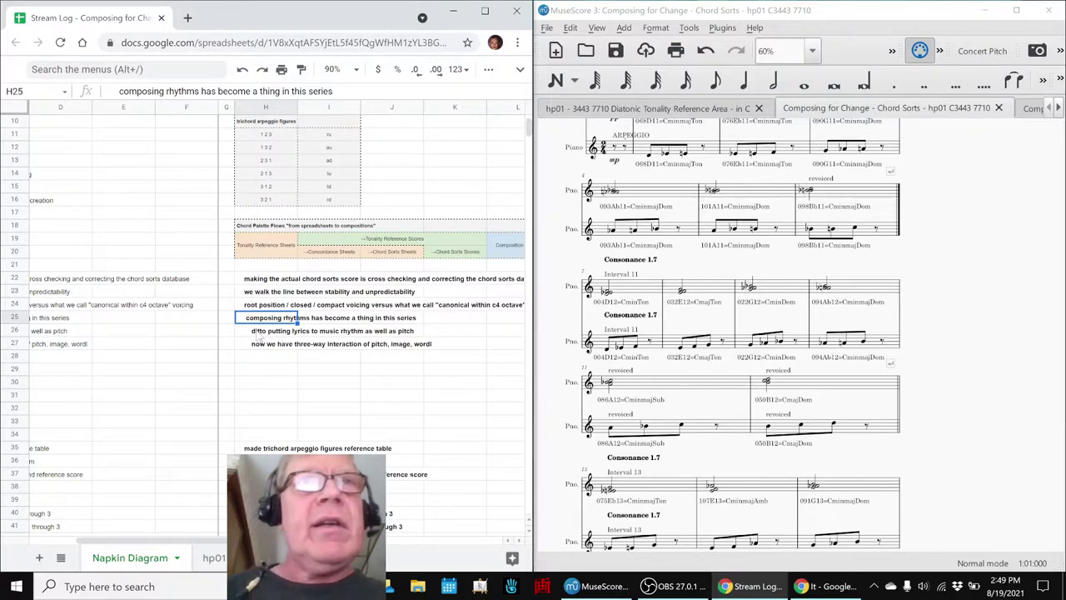
{"action": "key", "text": "Home"}
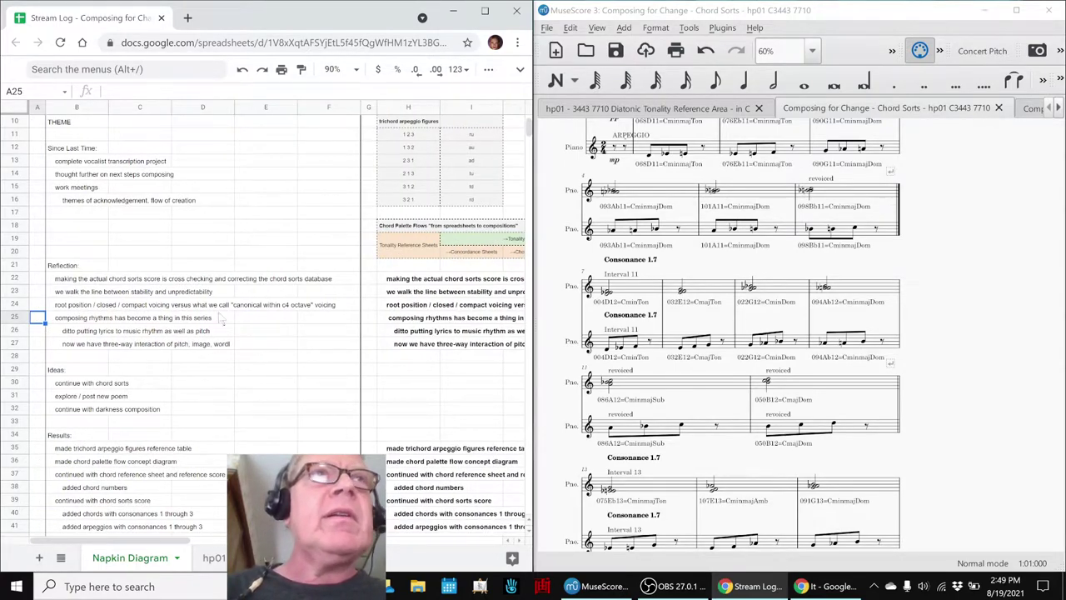
- Review the vocalist transcription entry and the Reflection heading, then bring up the 'It' poem document
{"action": "left_click", "coordinate": [60, 165]}
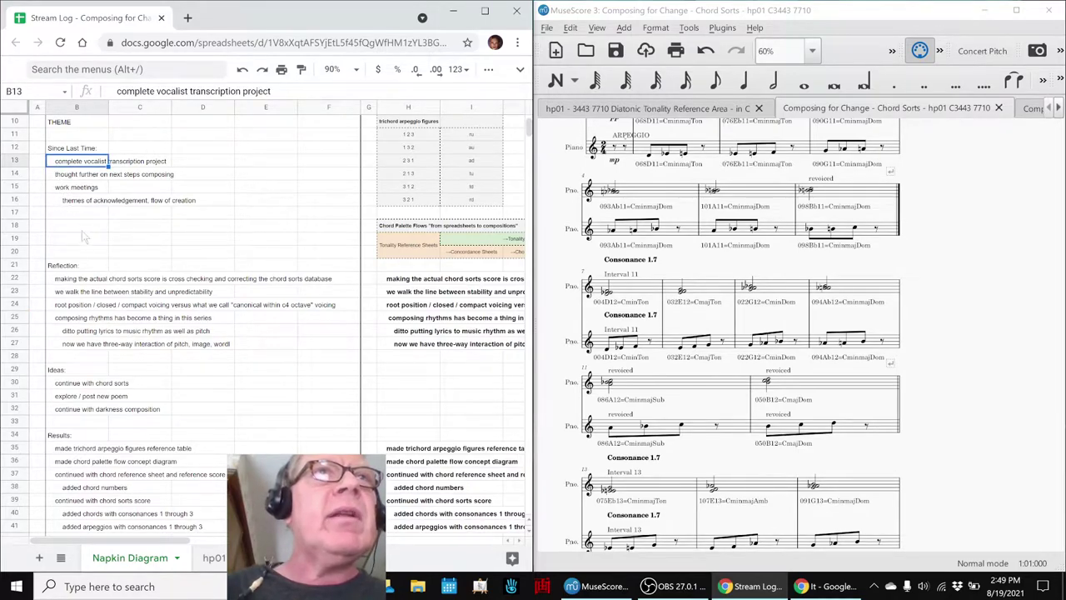
{"action": "left_click", "coordinate": [97, 268]}
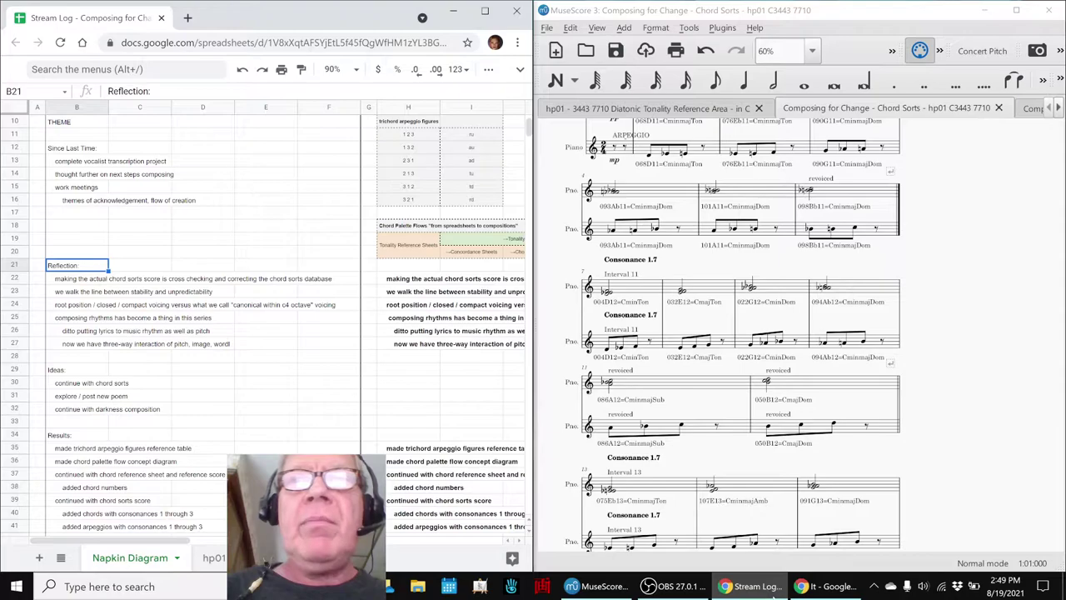
{"action": "left_click", "coordinate": [825, 589]}
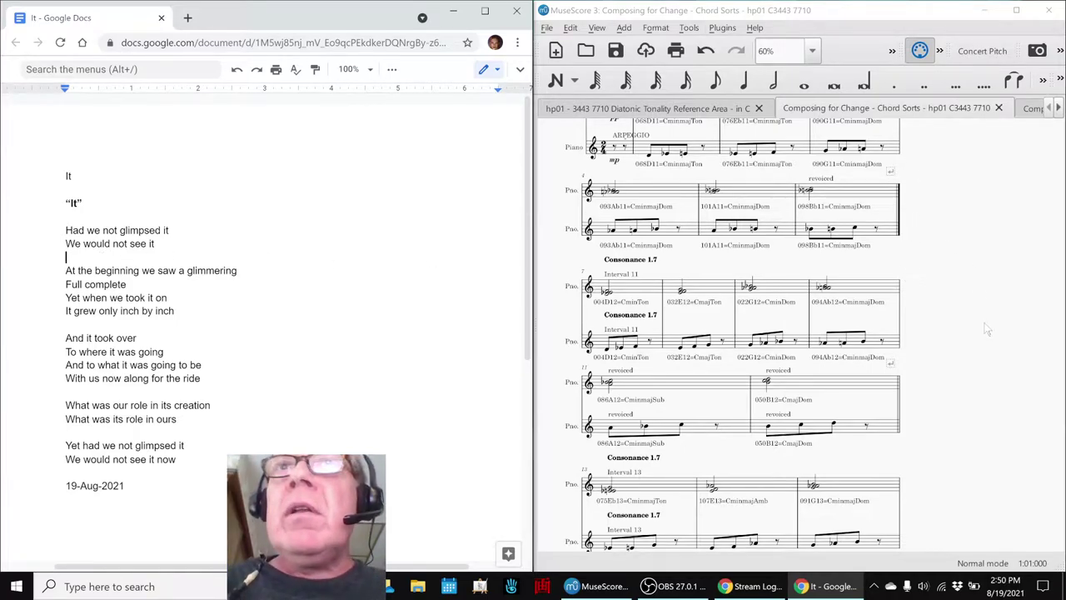
- Play back the Consonance 2.7 passages starting at measure 98 and at measure 104
{"action": "scroll", "coordinate": [985, 326], "scroll_direction": "down", "scroll_amount": 6}
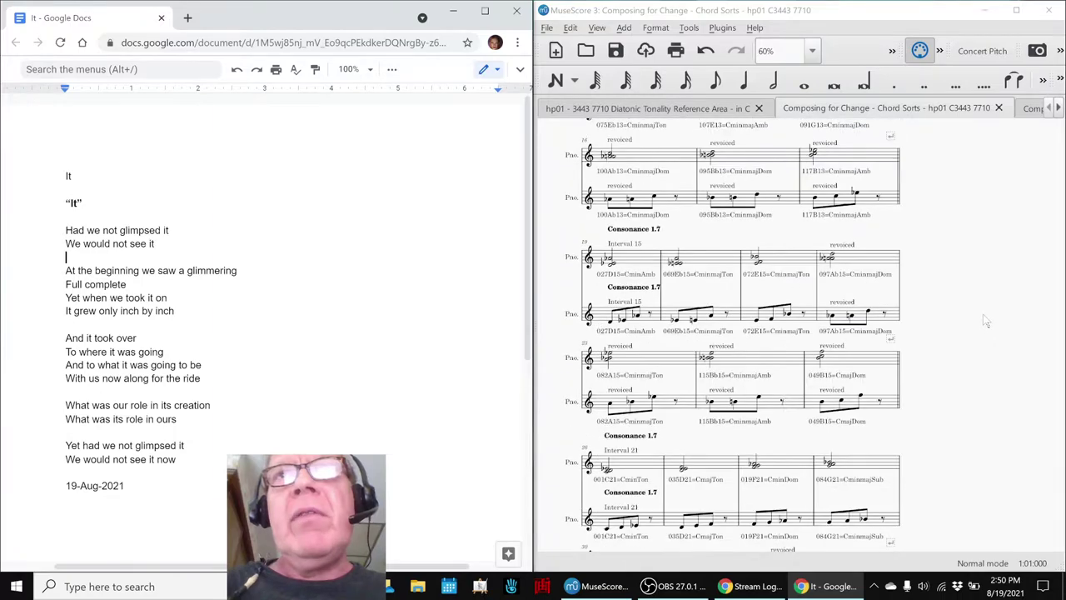
{"action": "scroll", "coordinate": [979, 316], "scroll_direction": "down", "scroll_amount": 8}
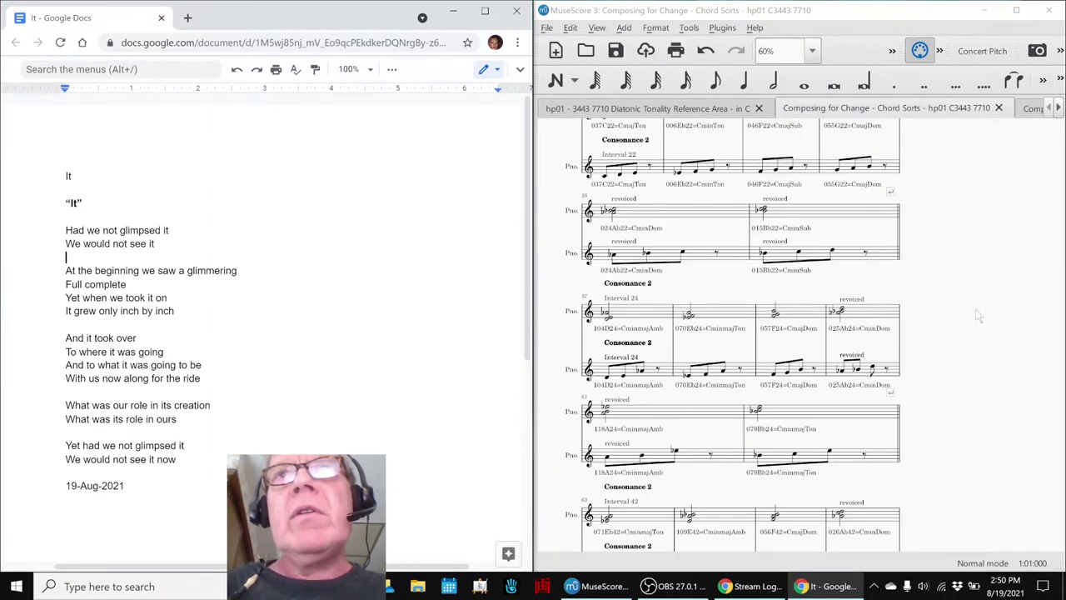
{"action": "scroll", "coordinate": [979, 316], "scroll_direction": "down", "scroll_amount": 3}
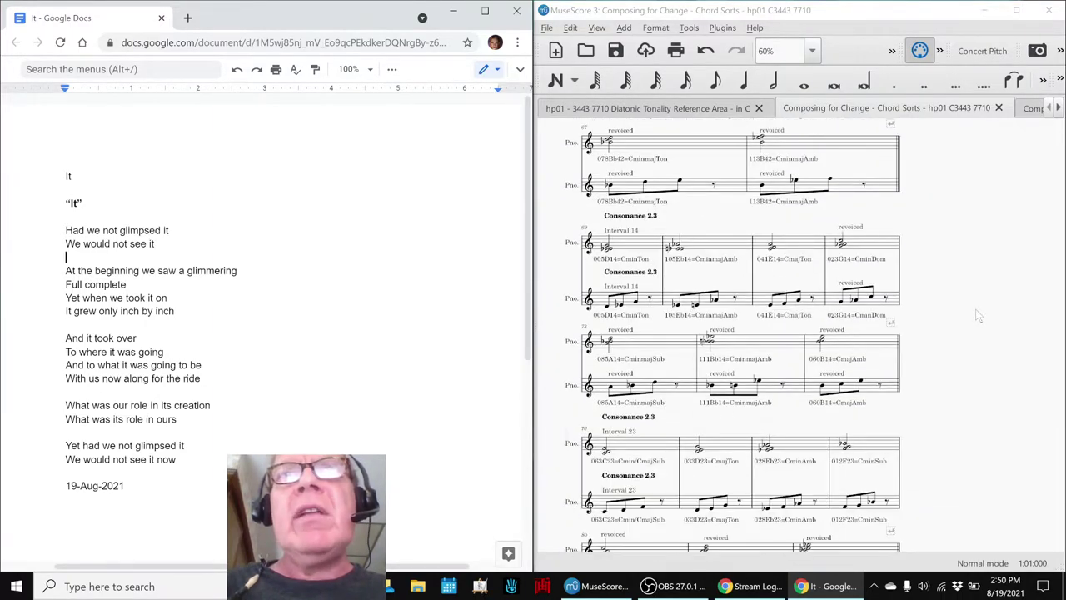
{"action": "scroll", "coordinate": [979, 315], "scroll_direction": "down", "scroll_amount": 3}
{"action": "scroll", "coordinate": [973, 308], "scroll_direction": "down", "scroll_amount": 5}
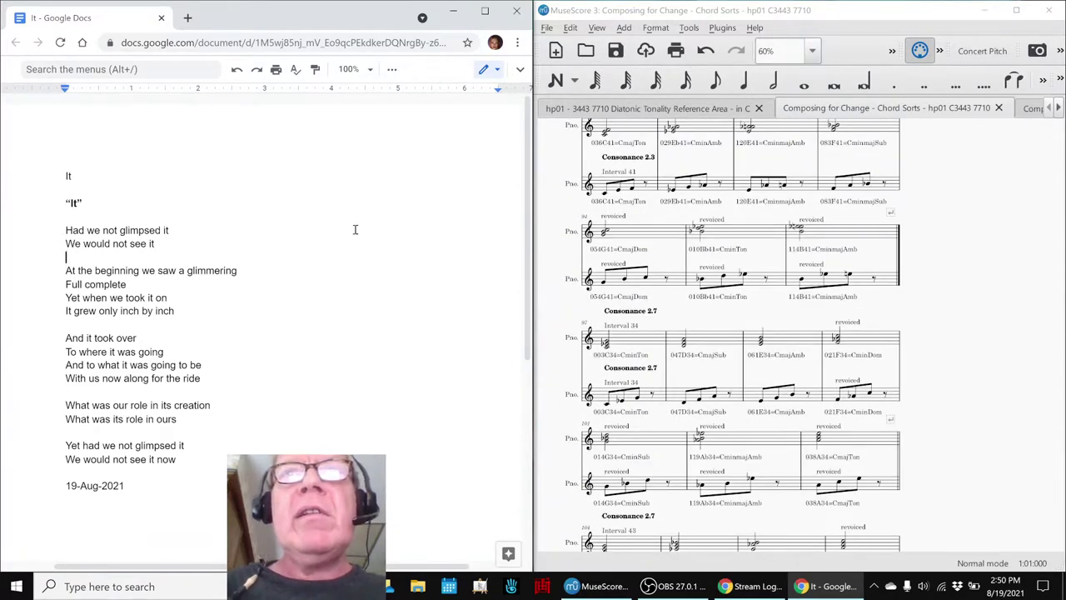
{"action": "left_click", "coordinate": [649, 346]}
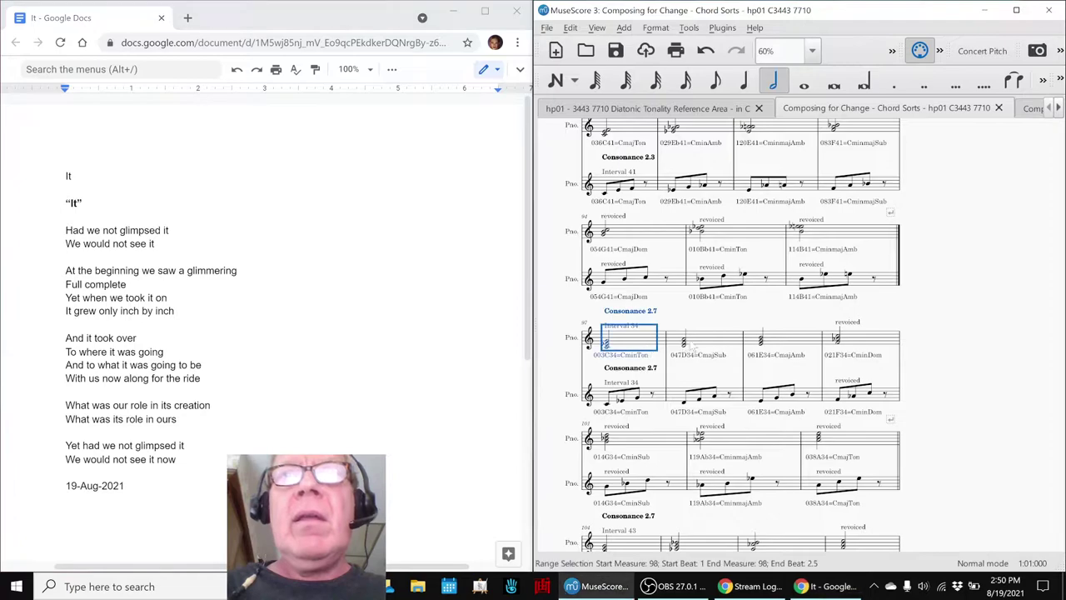
{"action": "scroll", "coordinate": [995, 344], "scroll_direction": "down", "scroll_amount": 2}
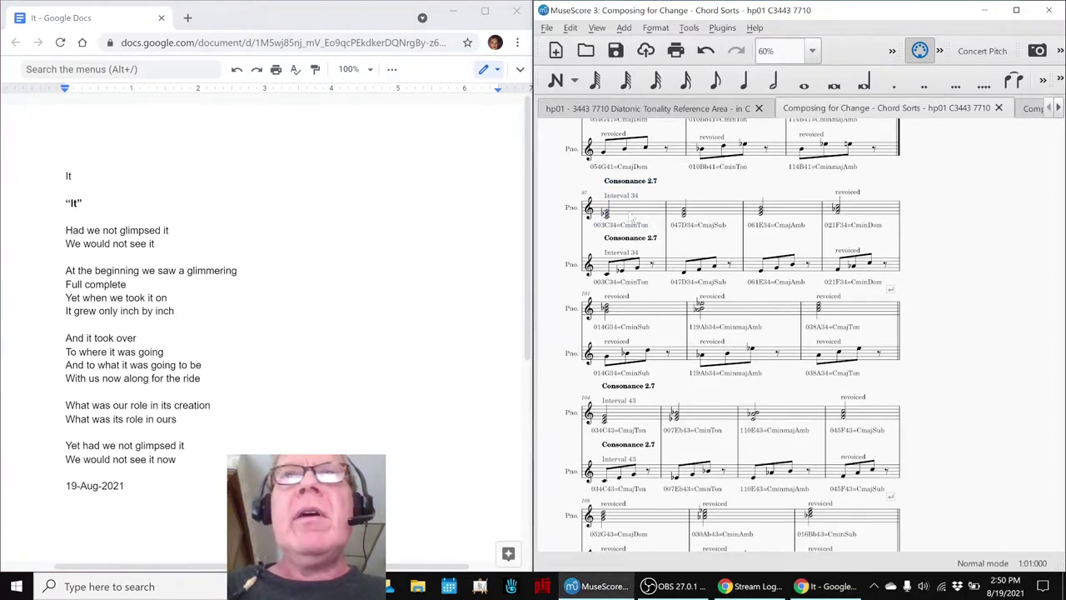
{"action": "key", "text": "space"}
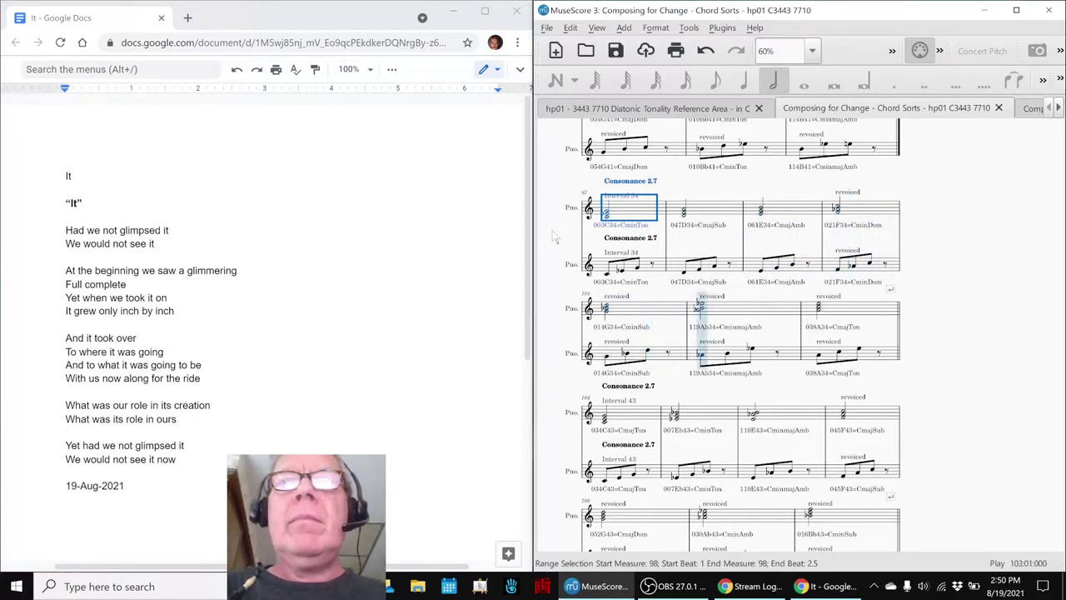
{"action": "key", "text": "space"}
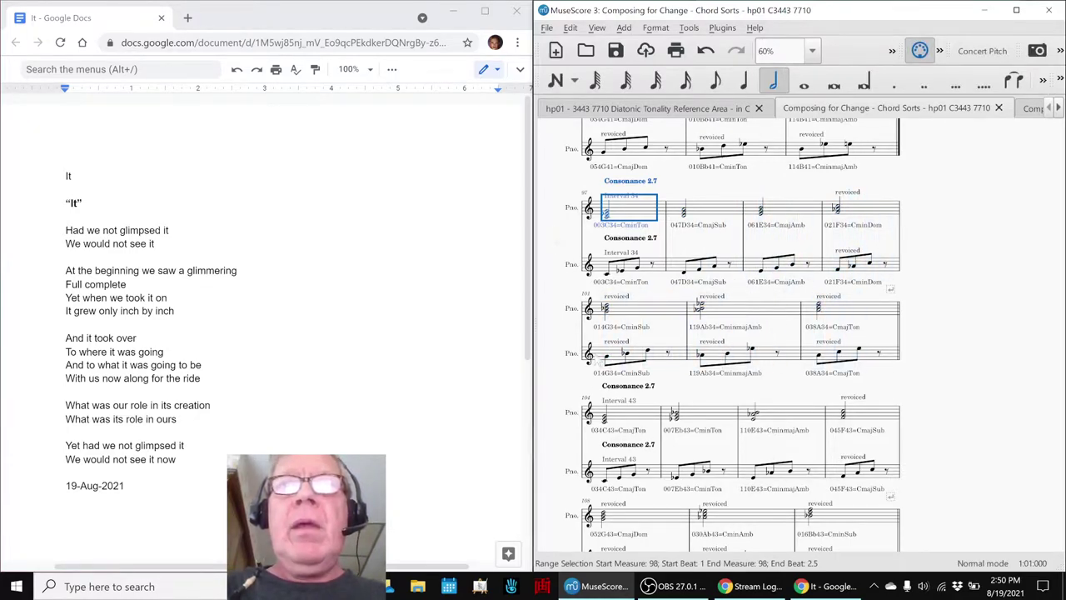
{"action": "left_click", "coordinate": [620, 417]}
{"action": "key", "text": "space"}
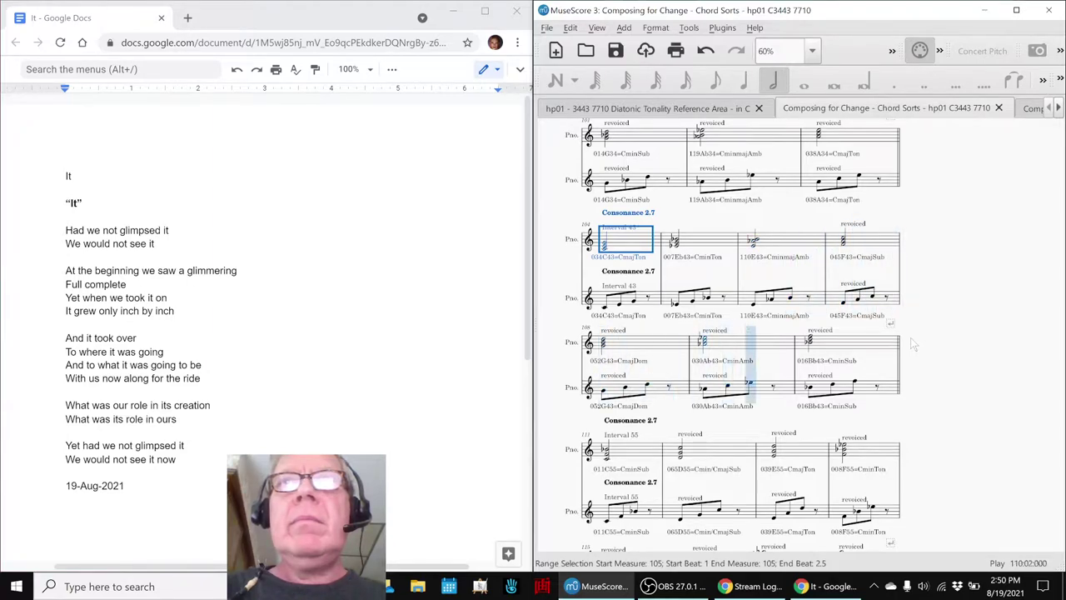
{"action": "key", "text": "space"}
- Play the Interval 55 chords, inspect the 039E55=CmajTon chord, then clear the selection
{"action": "scroll", "coordinate": [925, 348], "scroll_direction": "down", "scroll_amount": 3}
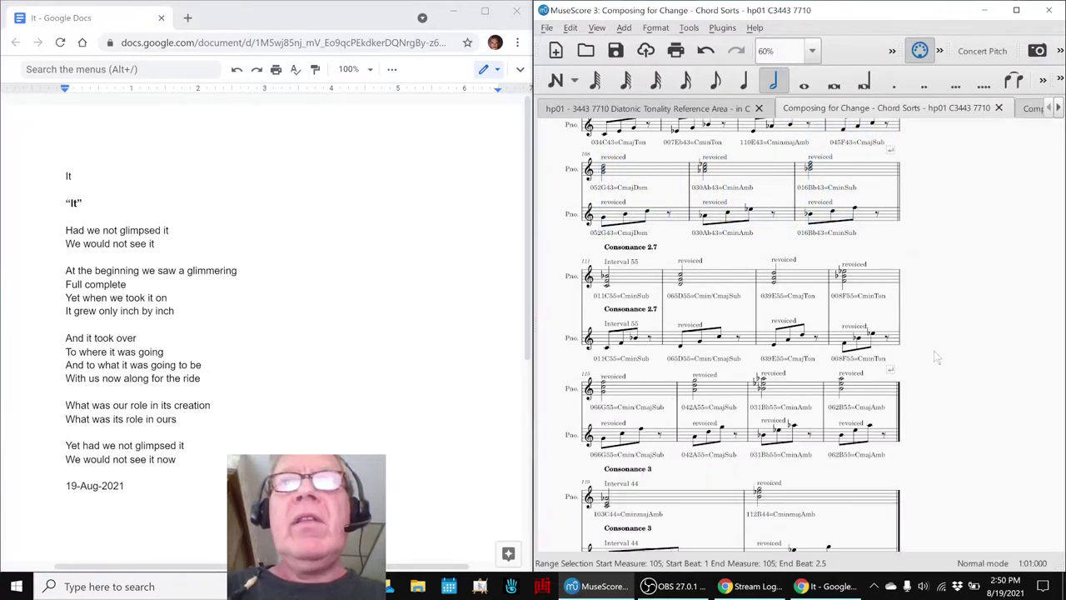
{"action": "left_click", "coordinate": [624, 288]}
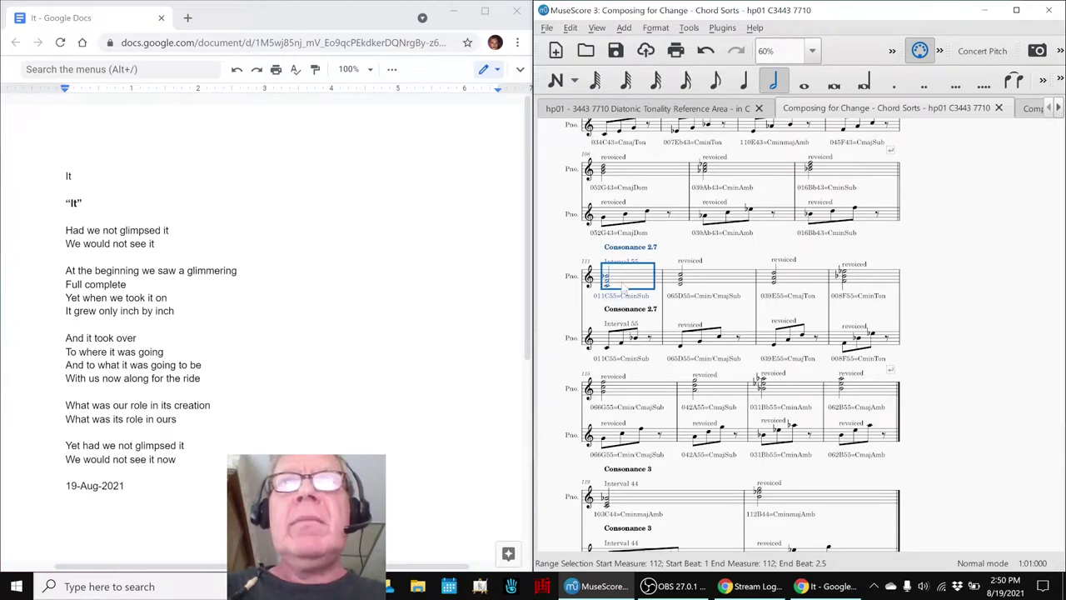
{"action": "key", "text": "space"}
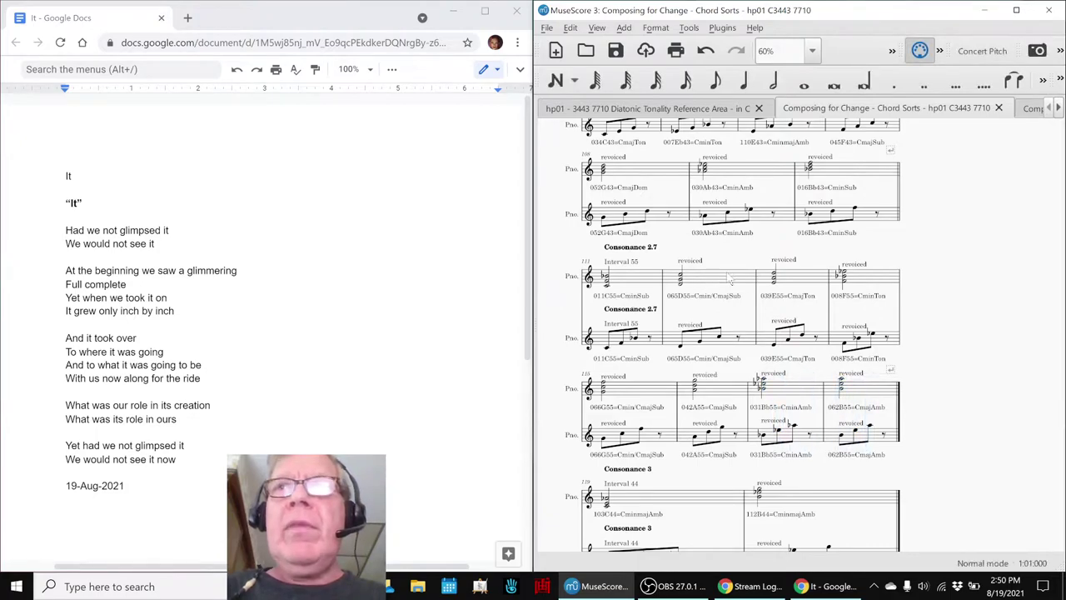
{"action": "key", "text": "space"}
{"action": "scroll", "coordinate": [989, 328], "scroll_direction": "up", "scroll_amount": 1}
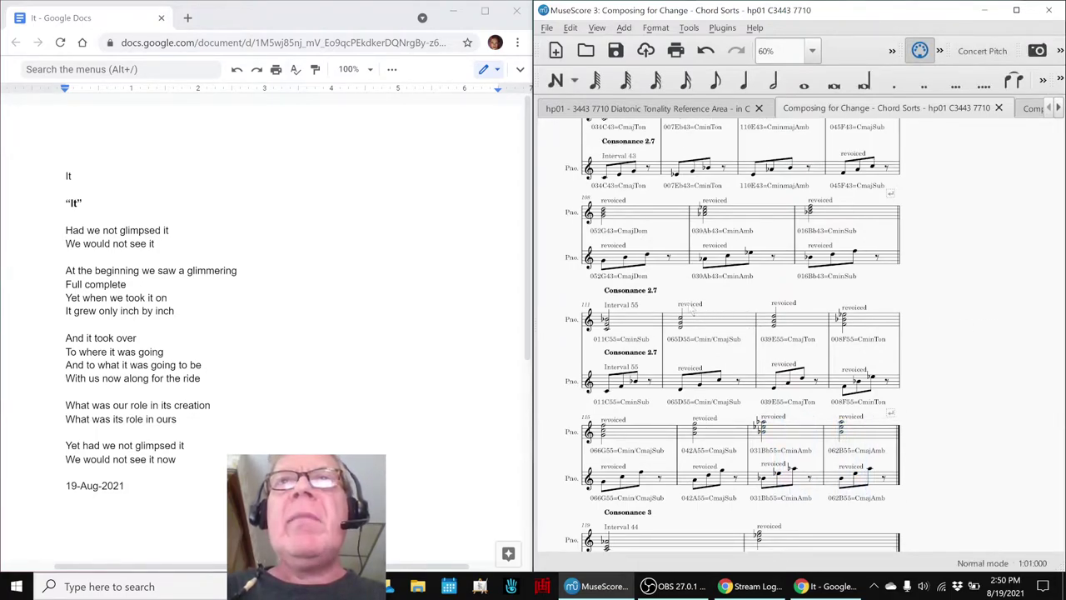
{"action": "left_click", "coordinate": [623, 327]}
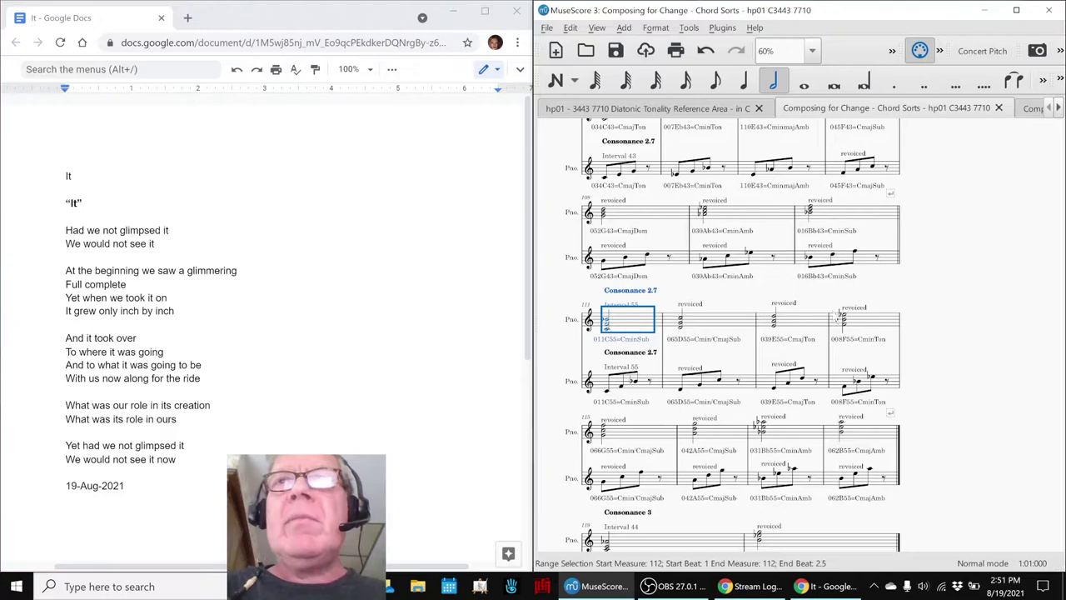
{"action": "left_click", "coordinate": [818, 322]}
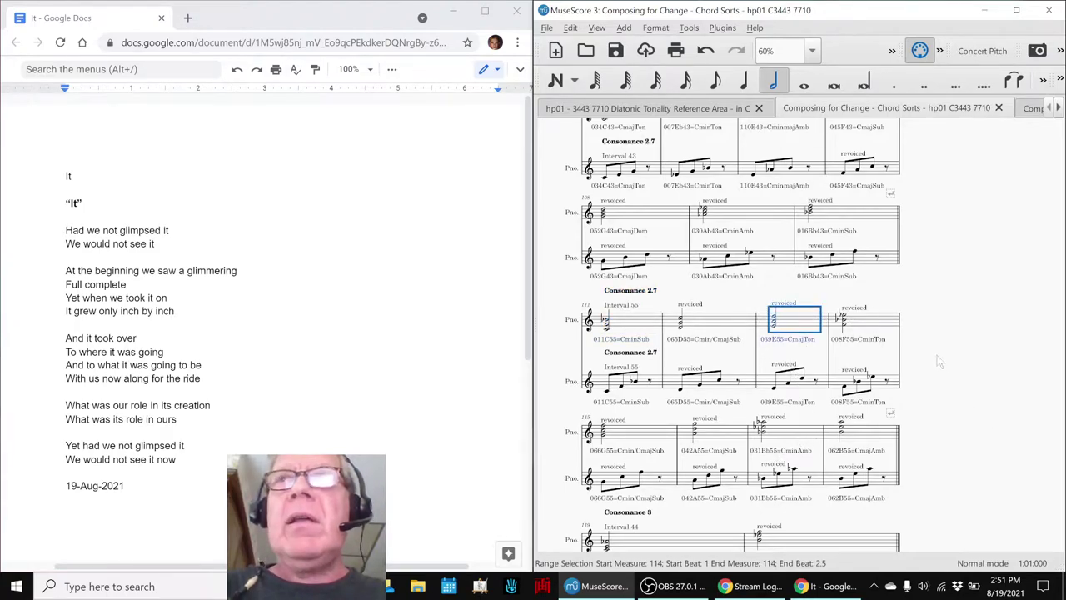
{"action": "left_click", "coordinate": [946, 284]}
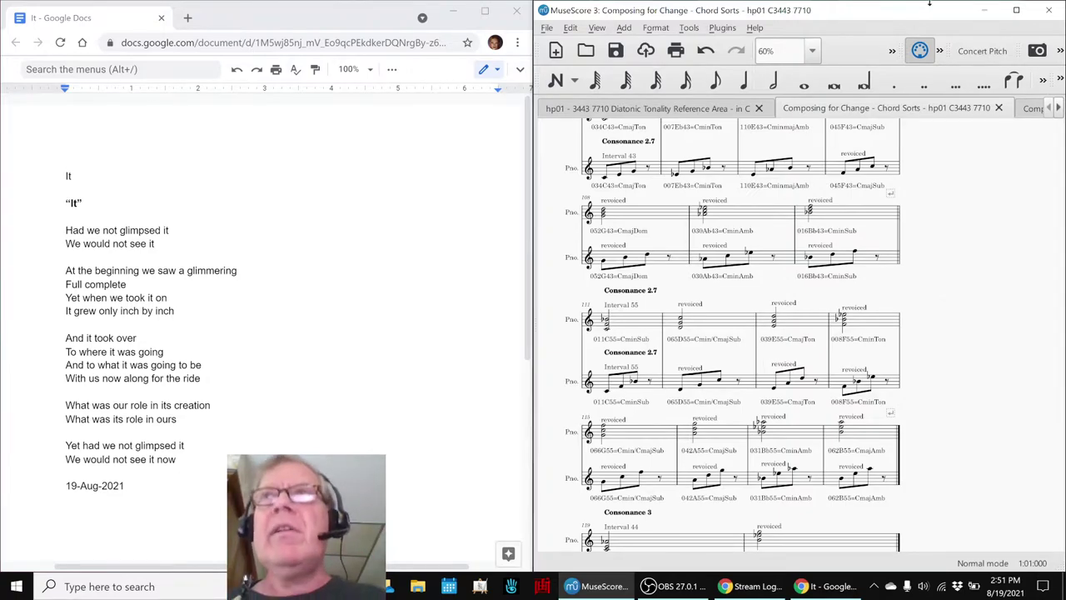
{"action": "left_click", "coordinate": [1030, 112]}
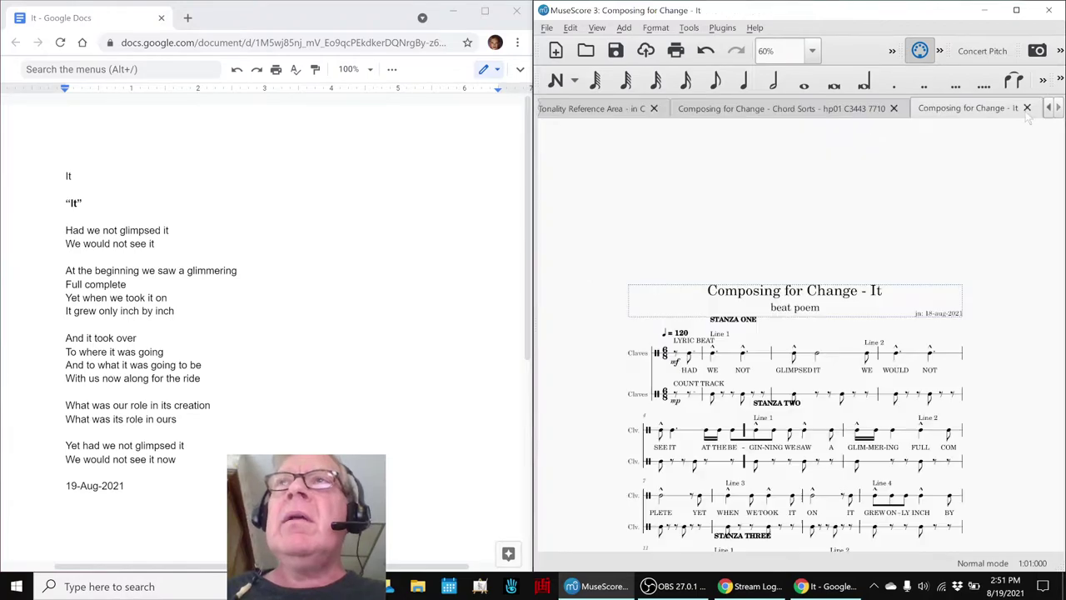
{"action": "scroll", "coordinate": [912, 217], "scroll_direction": "down", "scroll_amount": 1}
{"action": "scroll", "coordinate": [911, 216], "scroll_direction": "down", "scroll_amount": 2}
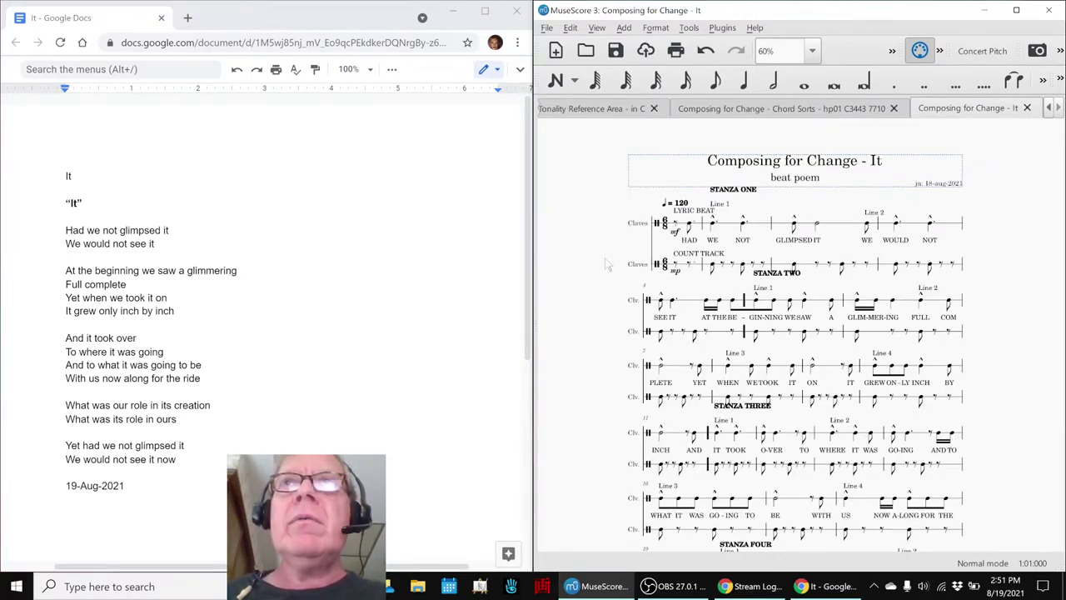
{"action": "left_click", "coordinate": [106, 257]}
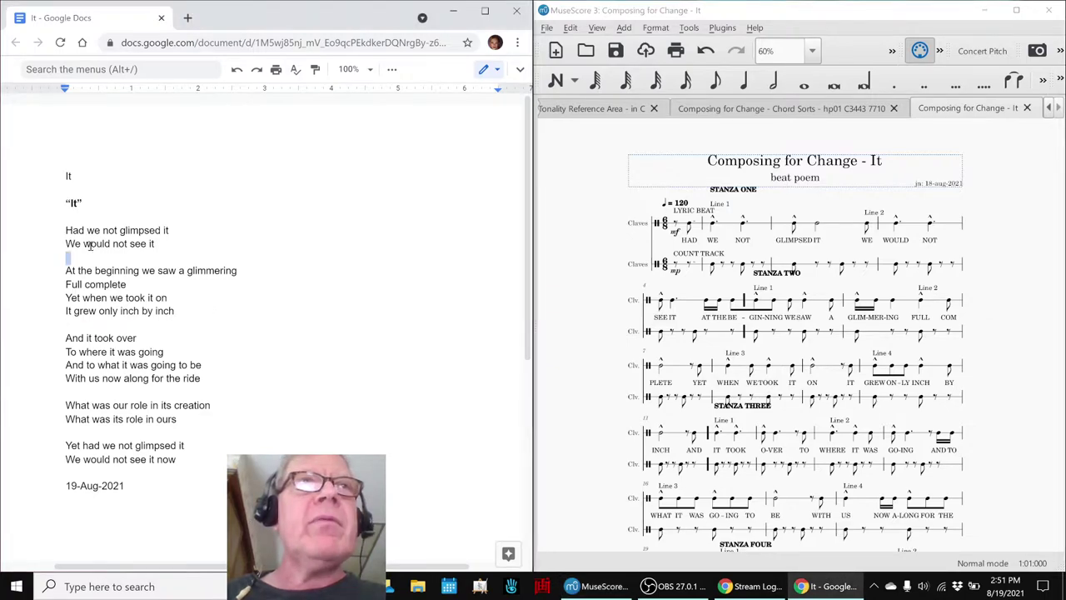
{"action": "scroll", "coordinate": [58, 231], "scroll_direction": "down", "scroll_amount": 2}
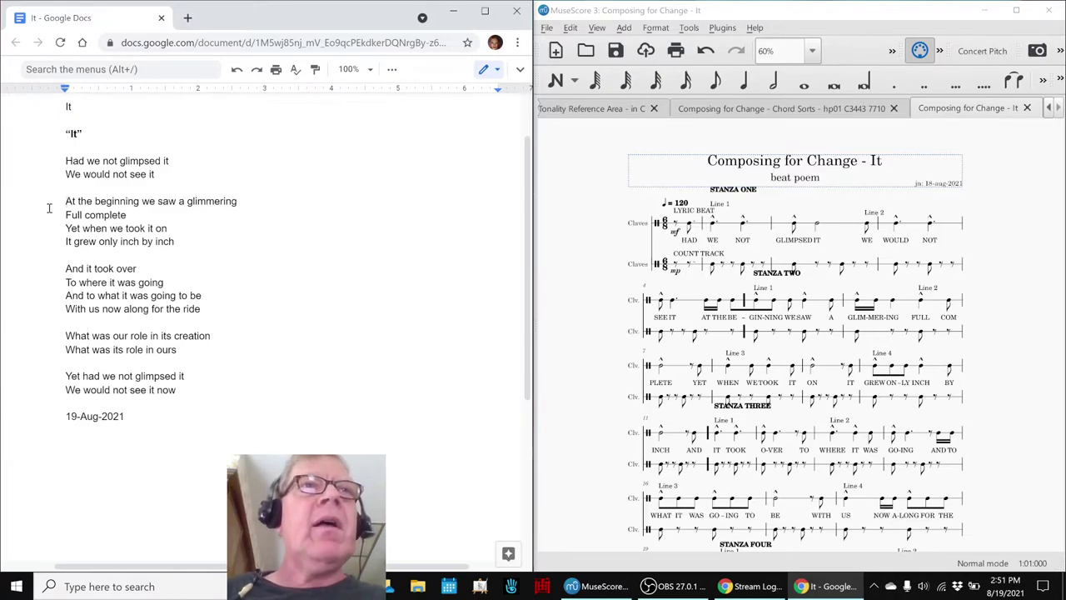
{"action": "left_click", "coordinate": [49, 208]}
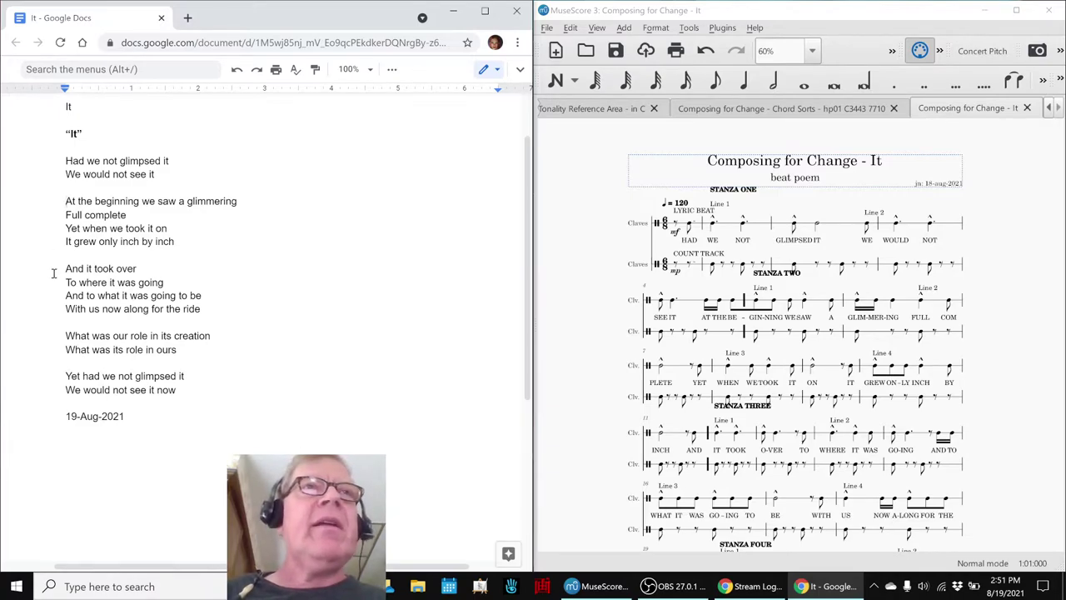
{"action": "left_click", "coordinate": [55, 269]}
{"action": "scroll", "coordinate": [54, 268], "scroll_direction": "down", "scroll_amount": 1}
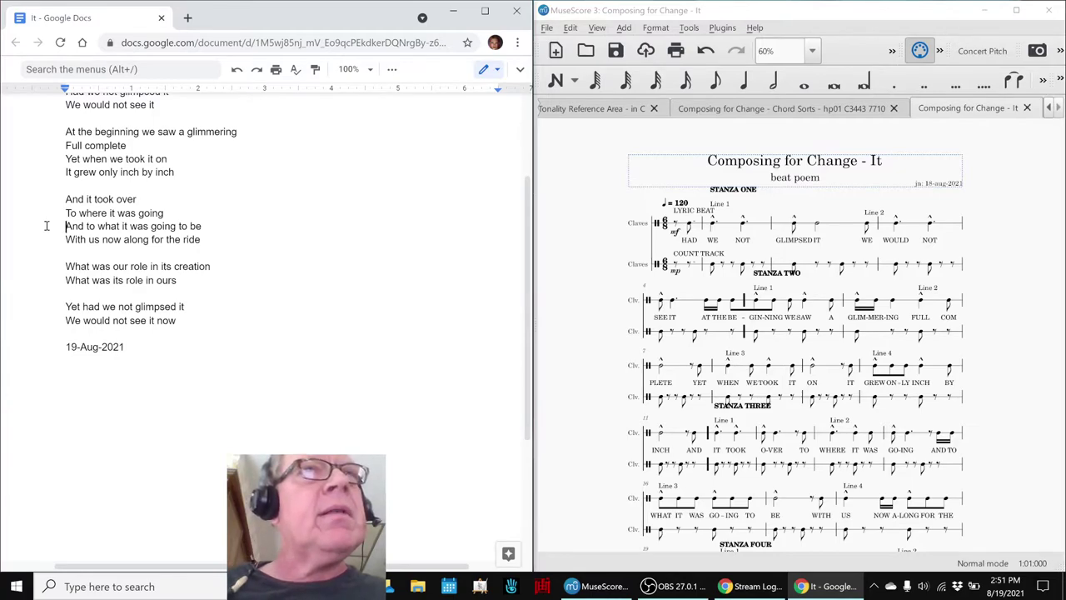
{"action": "left_click", "coordinate": [53, 269]}
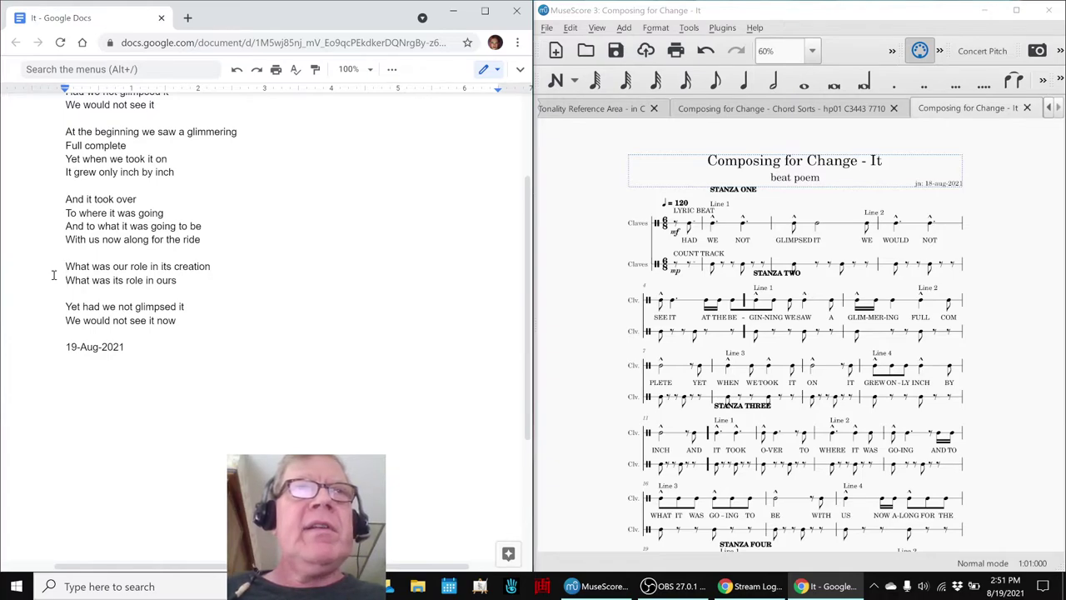
{"action": "scroll", "coordinate": [53, 275], "scroll_direction": "down", "scroll_amount": 1}
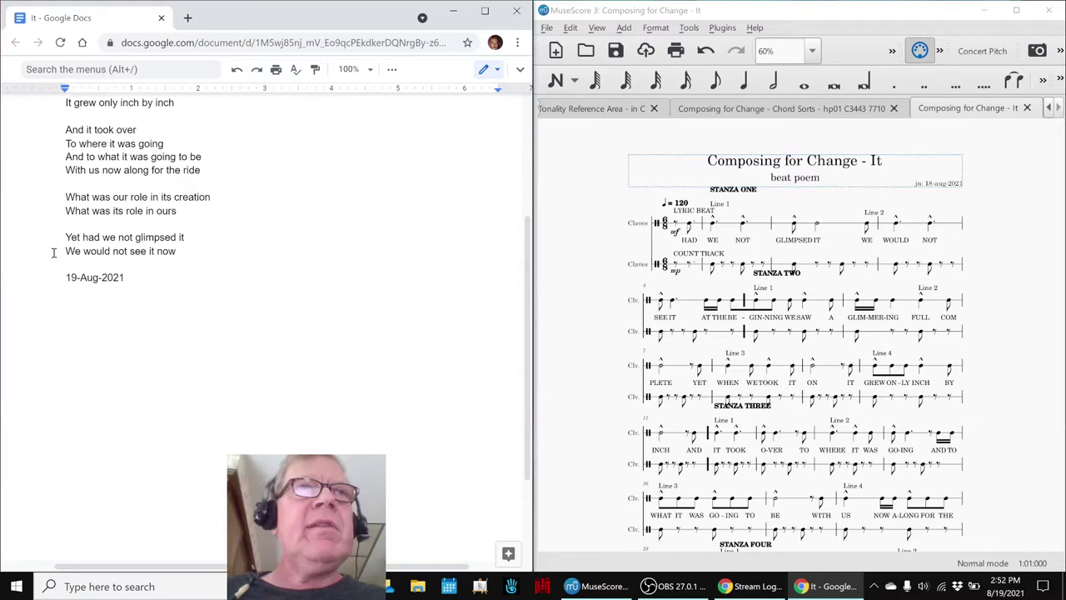
{"action": "left_click", "coordinate": [591, 234]}
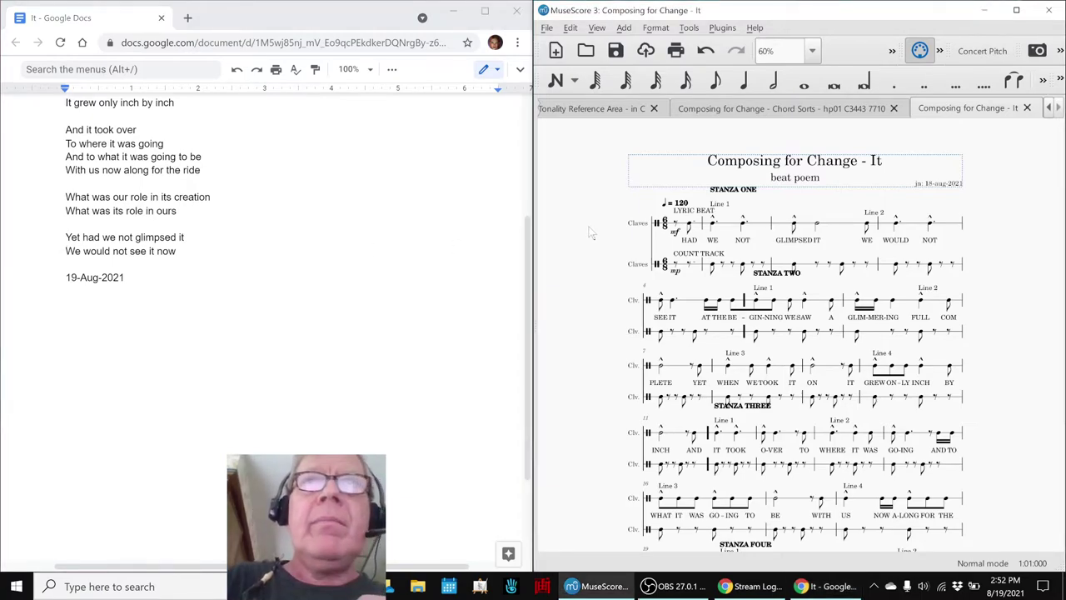
- Raise Master Gain slightly in the Mixer and play the 'It' score through to the final stanza
{"action": "scroll", "coordinate": [591, 233], "scroll_direction": "down", "scroll_amount": 1}
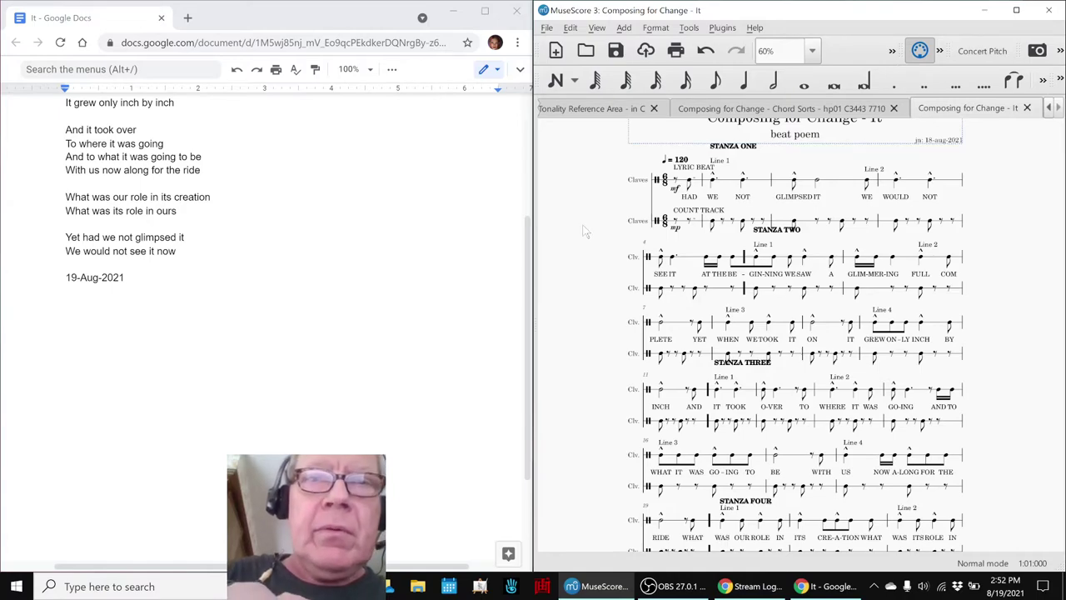
{"action": "key", "text": "F10"}
{"action": "left_click_drag", "start_coordinate": [770, 425], "coordinate": [770, 396]}
{"action": "key", "text": "F10"}
{"action": "key", "text": "space"}
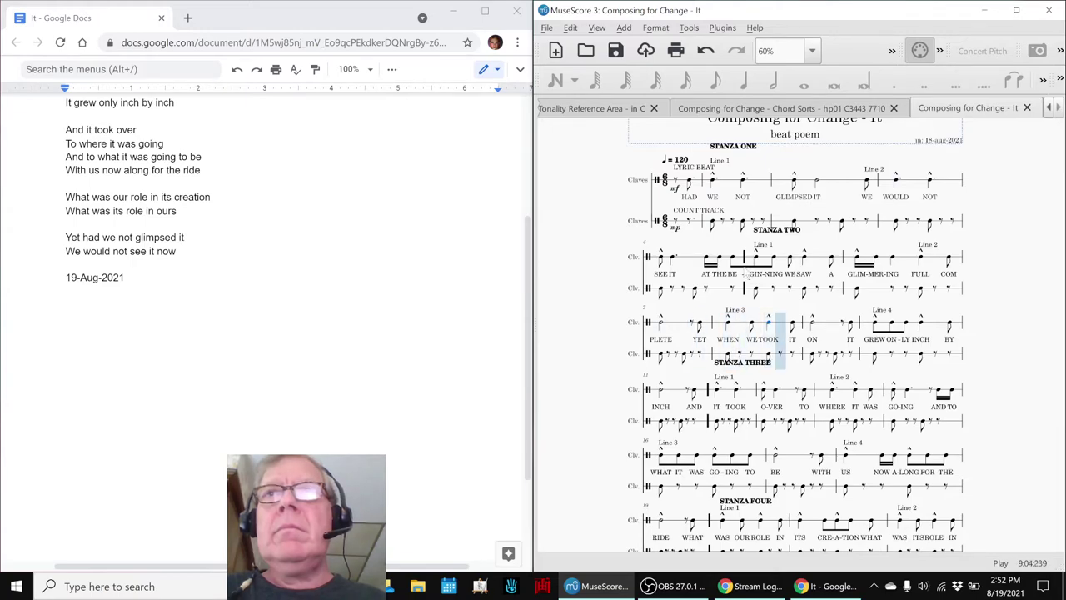
{"action": "scroll", "coordinate": [1010, 291], "scroll_direction": "down", "scroll_amount": 3}
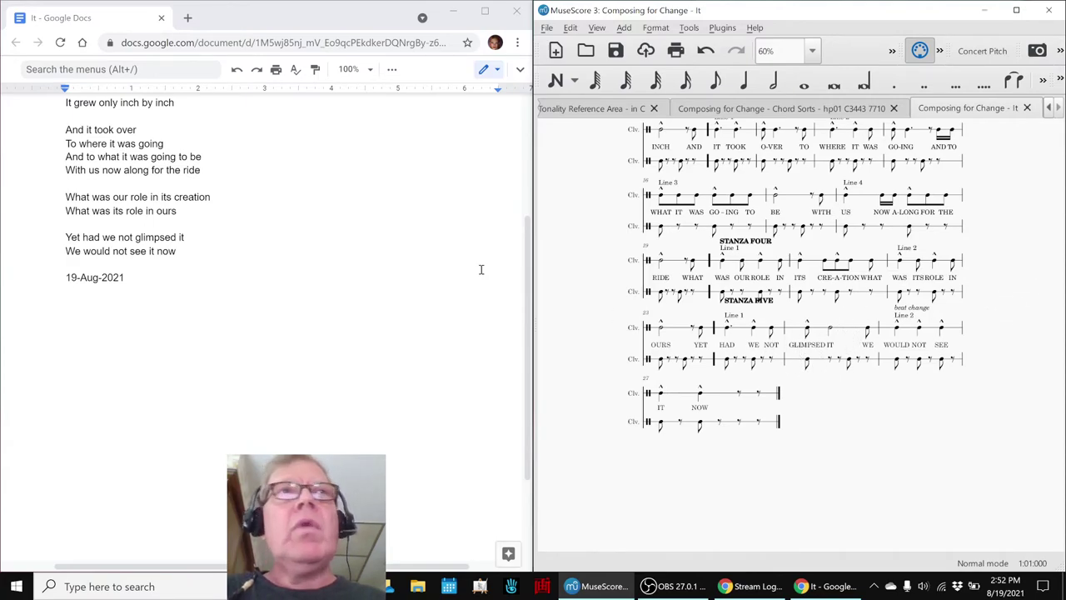
- Return to the poem document, then switch over to the Stream Log spreadsheet
{"action": "left_click", "coordinate": [187, 239]}
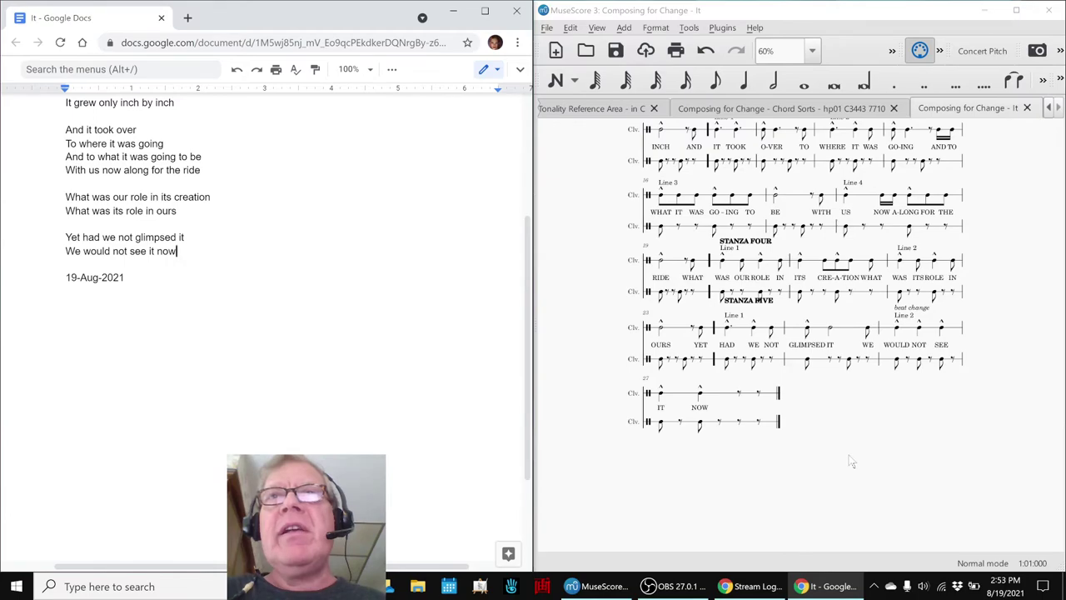
{"action": "mouse_move", "coordinate": [675, 586]}
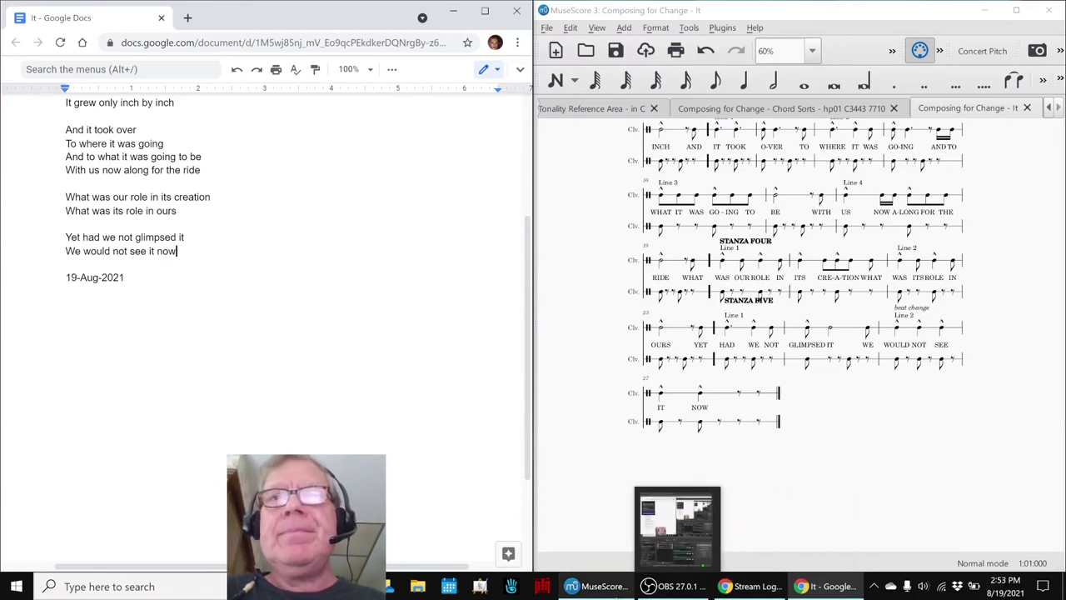
{"action": "mouse_move", "coordinate": [822, 590]}
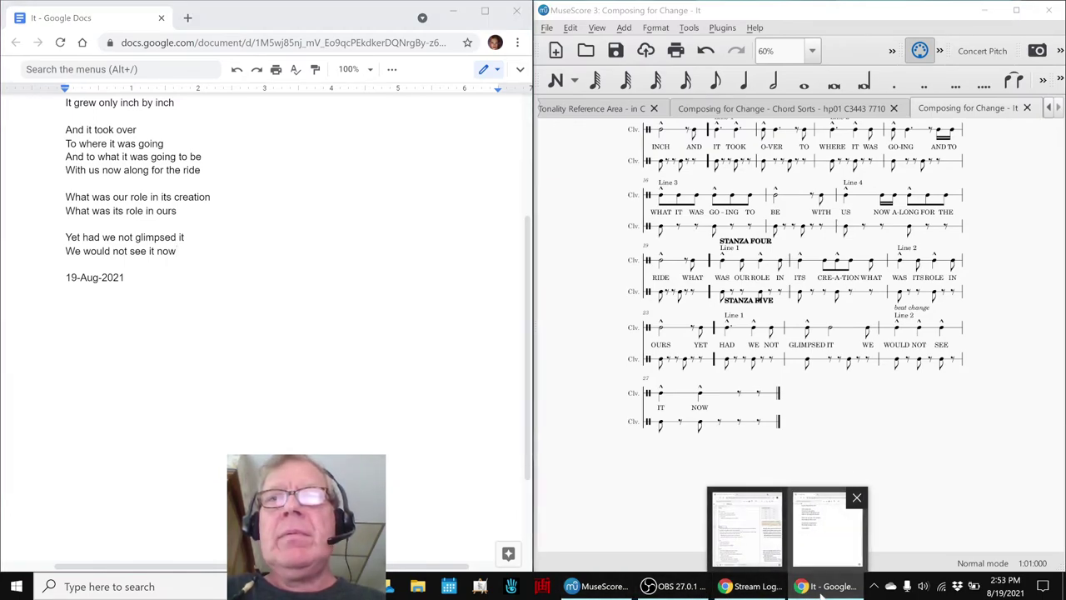
{"action": "left_click", "coordinate": [746, 529]}
- Review the ideas to continue working with chord sorts and add arpeggiation variations
{"action": "scroll", "coordinate": [163, 387], "scroll_direction": "down", "scroll_amount": 3}
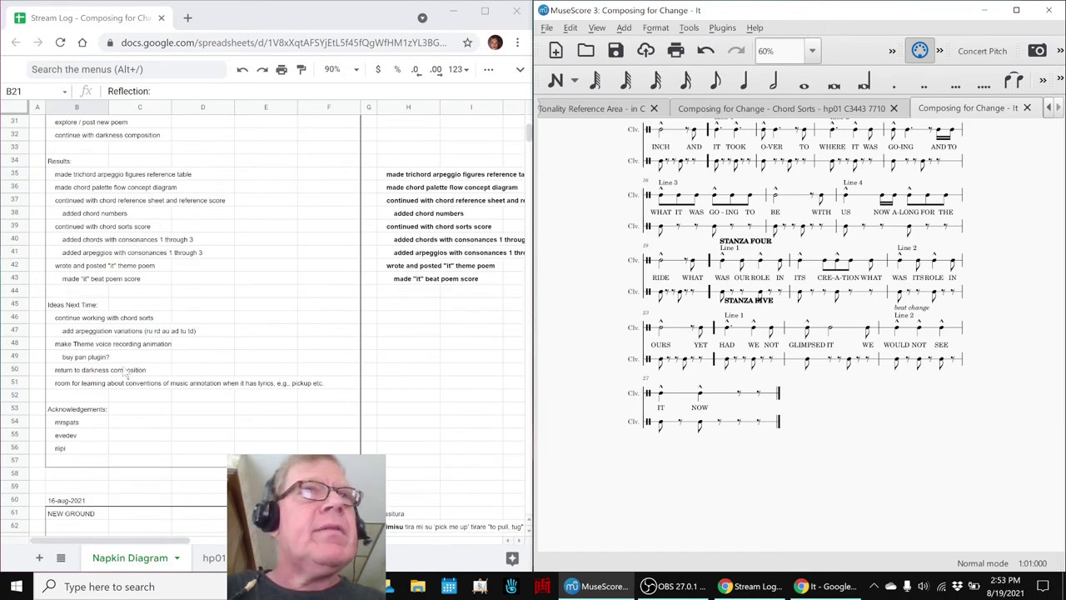
{"action": "left_click", "coordinate": [66, 321]}
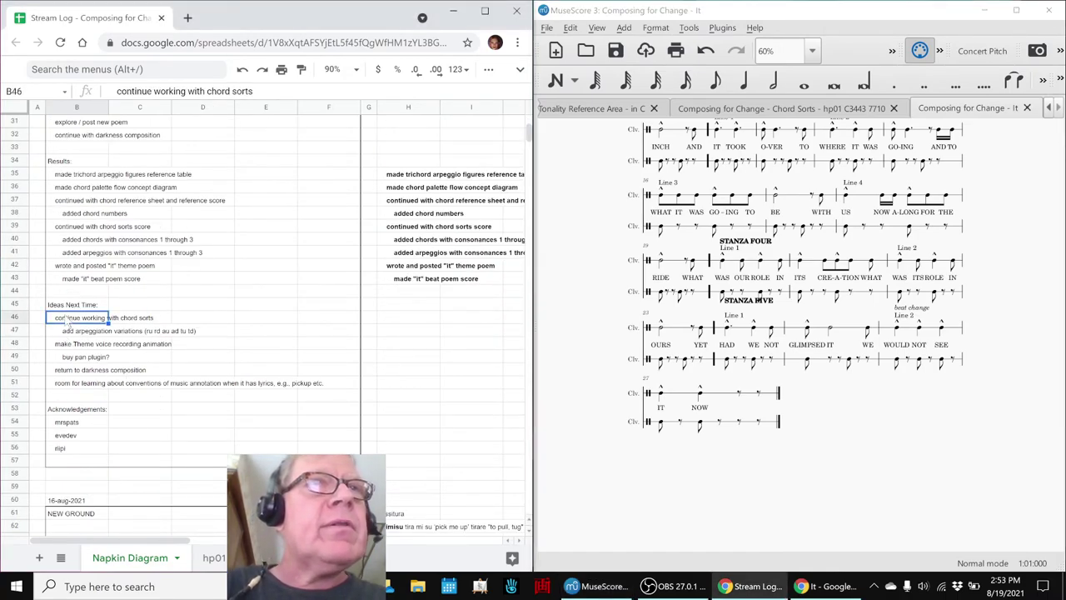
{"action": "left_click", "coordinate": [67, 331]}
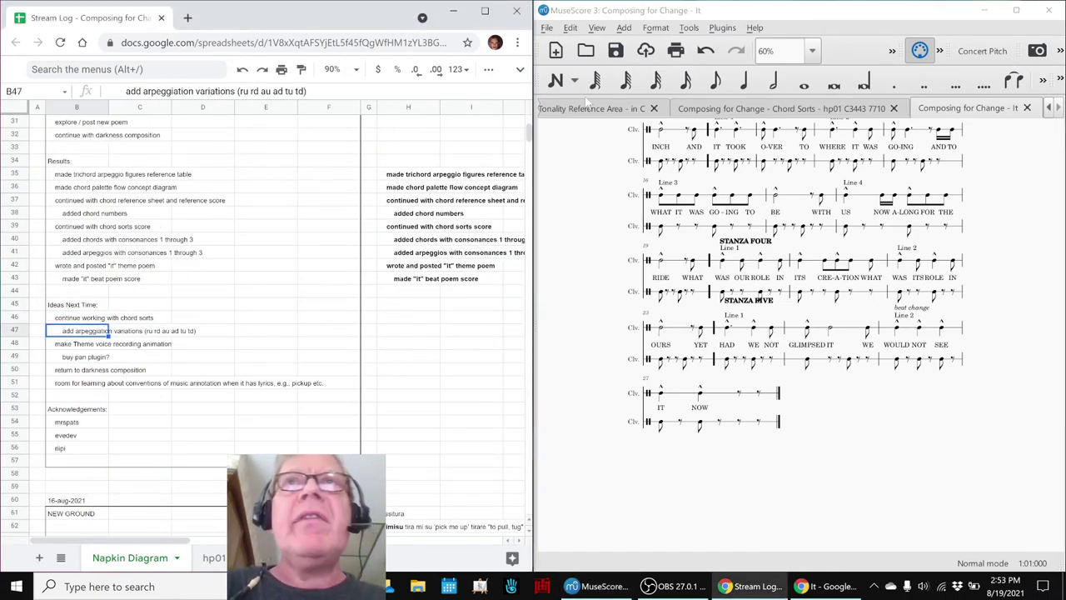
- In the Chord Sorts score, check measures 110-111 and arpeggio figures 1 2 3, 1 3 2, 2 3 1
{"action": "left_click", "coordinate": [682, 113]}
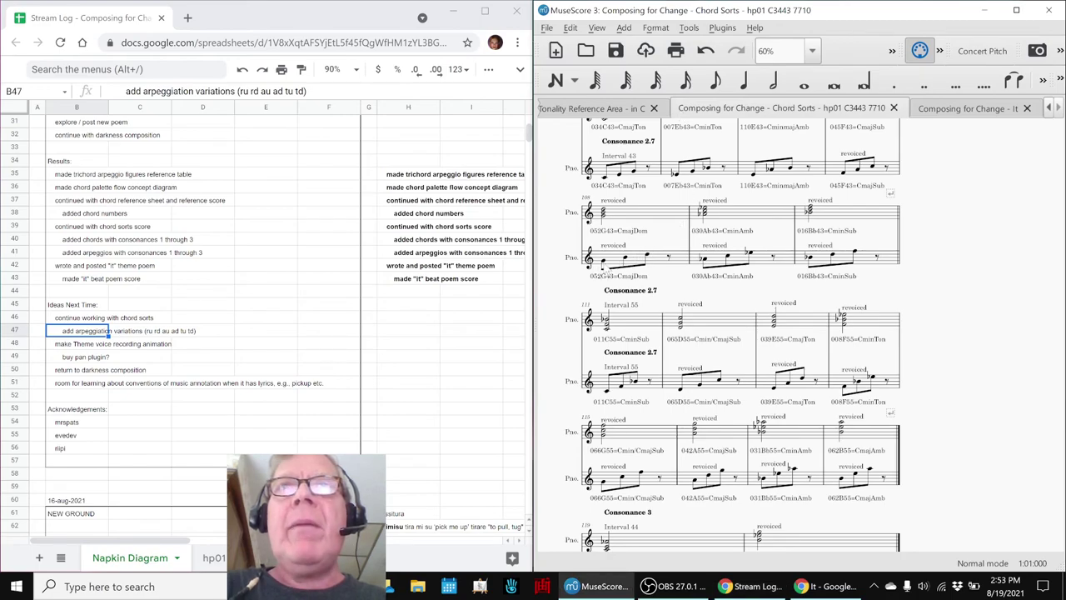
{"action": "left_click", "coordinate": [609, 273]}
{"action": "key", "text": "Right"}
{"action": "key", "text": "Right"}
{"action": "key", "text": "Right"}
{"action": "key", "text": "Right"}
{"action": "key", "text": "Right"}
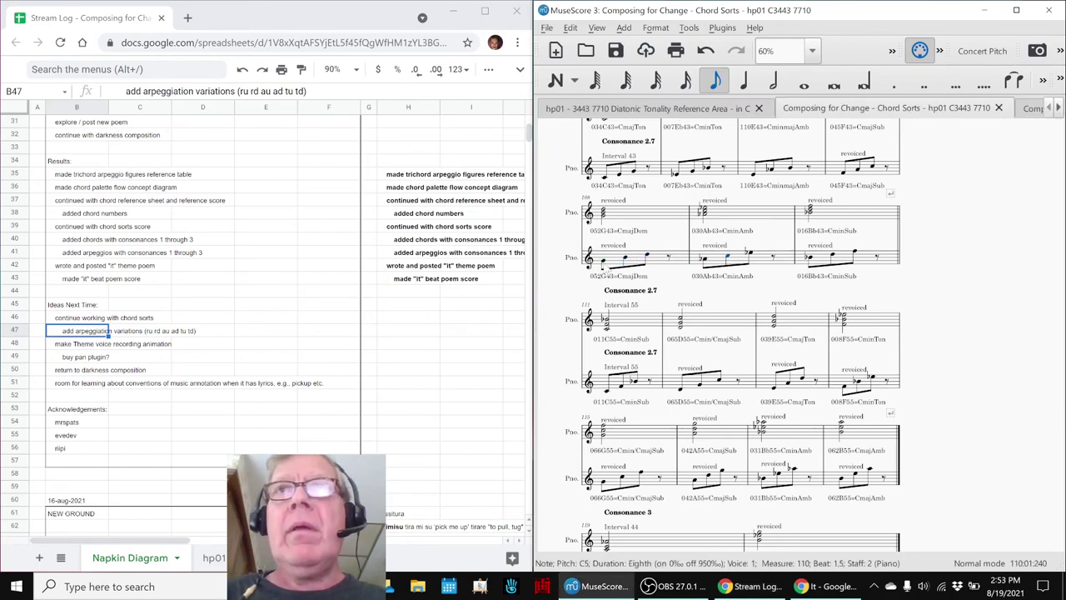
{"action": "key", "text": "Right"}
{"action": "key", "text": "Right"}
{"action": "key", "text": "Right"}
{"action": "key", "text": "Right"}
{"action": "key", "text": "Right"}
{"action": "key", "text": "Right"}
{"action": "scroll", "coordinate": [439, 209], "scroll_direction": "up", "scroll_amount": 10}
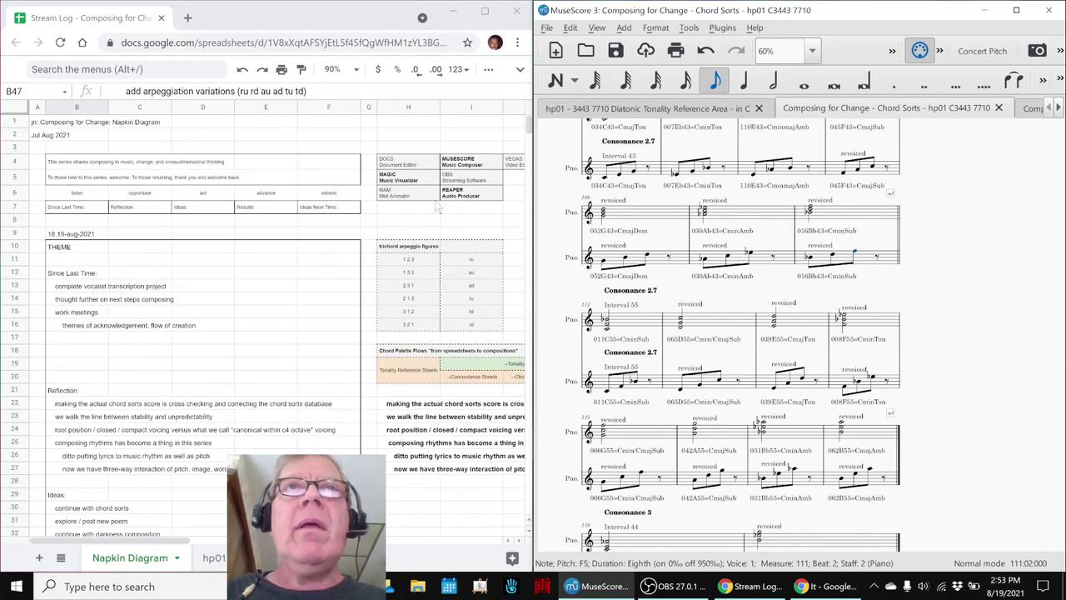
{"action": "left_click", "coordinate": [403, 263]}
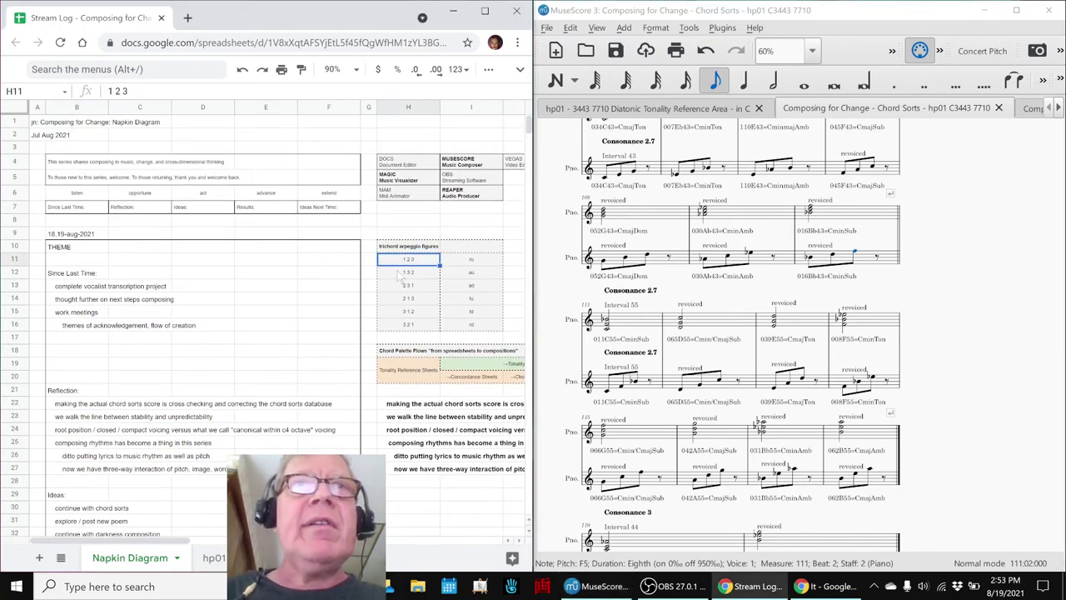
{"action": "left_click", "coordinate": [400, 273]}
{"action": "left_click", "coordinate": [395, 286]}
{"action": "scroll", "coordinate": [370, 299], "scroll_direction": "down", "scroll_amount": 12}
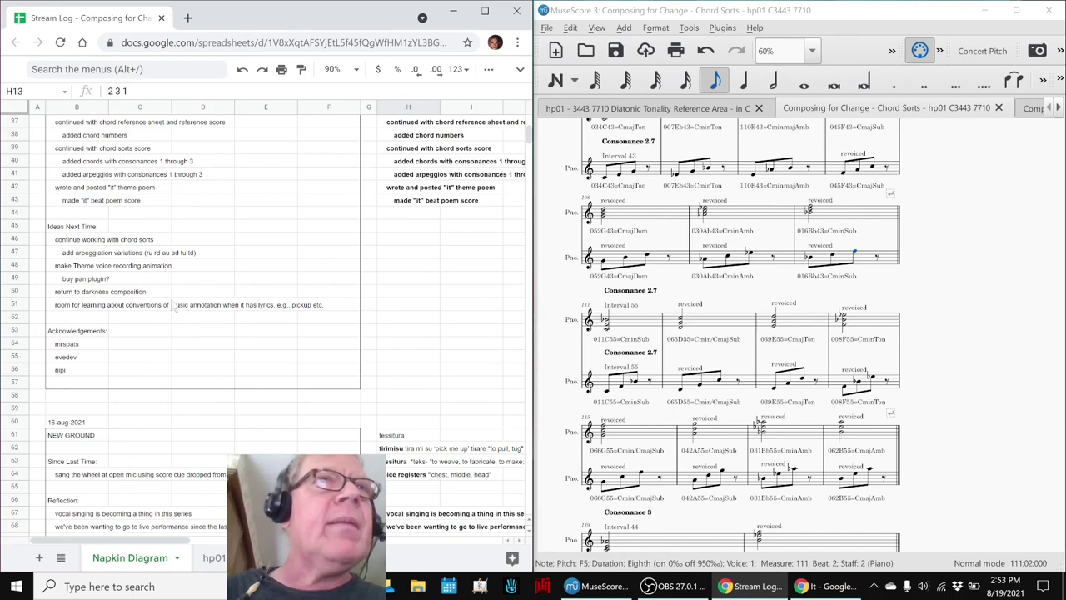
- Review the Theme voice recording and darkness composition ideas and three acknowledgements, then show OBS stream info
{"action": "left_click", "coordinate": [85, 267]}
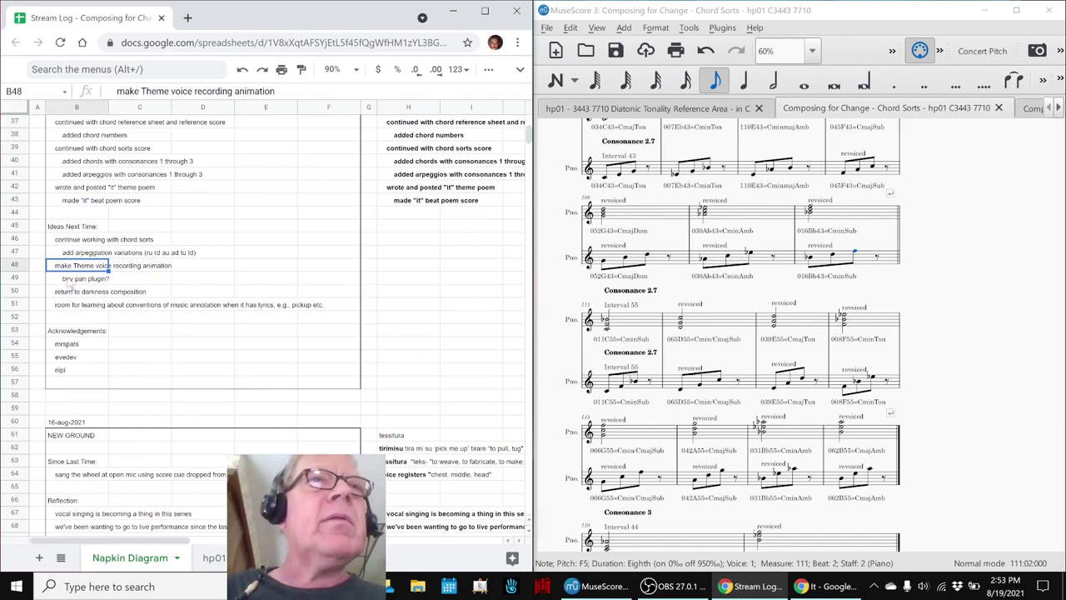
{"action": "left_click", "coordinate": [70, 293]}
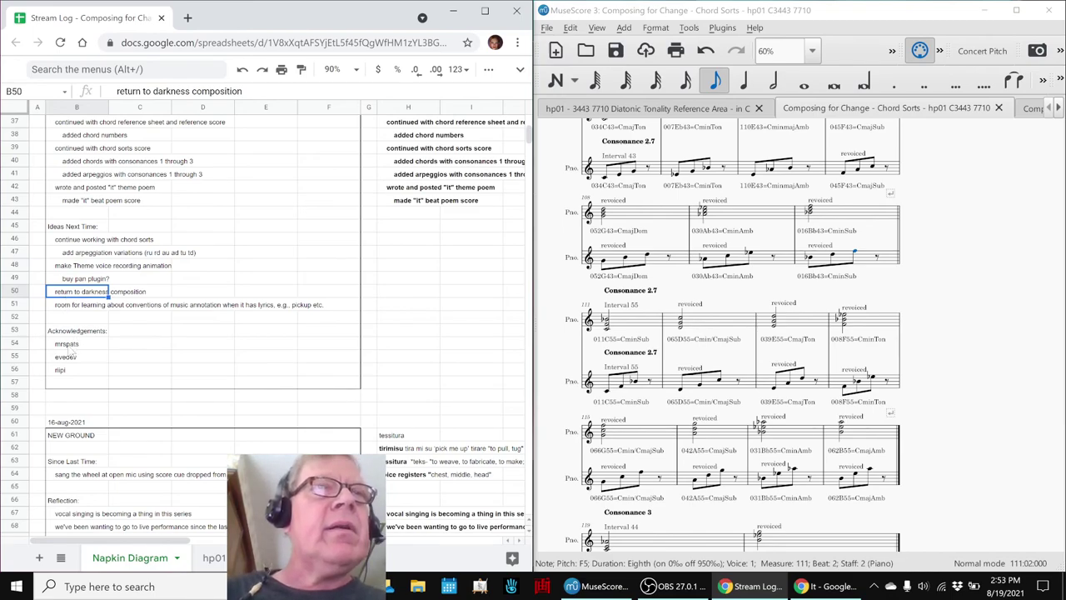
{"action": "left_click", "coordinate": [66, 345]}
{"action": "left_click", "coordinate": [65, 358]}
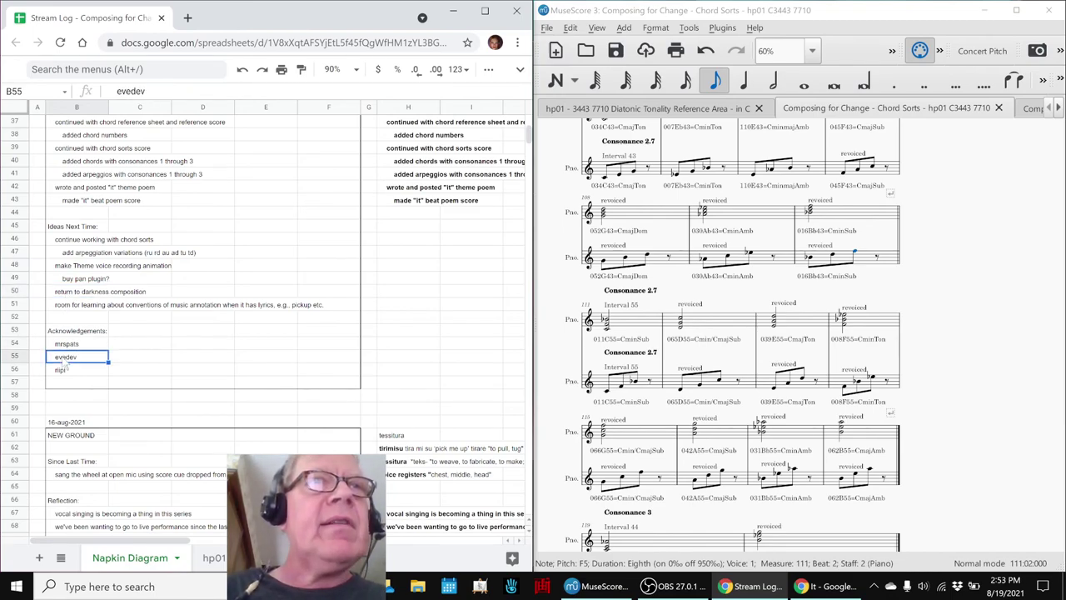
{"action": "left_click", "coordinate": [62, 371]}
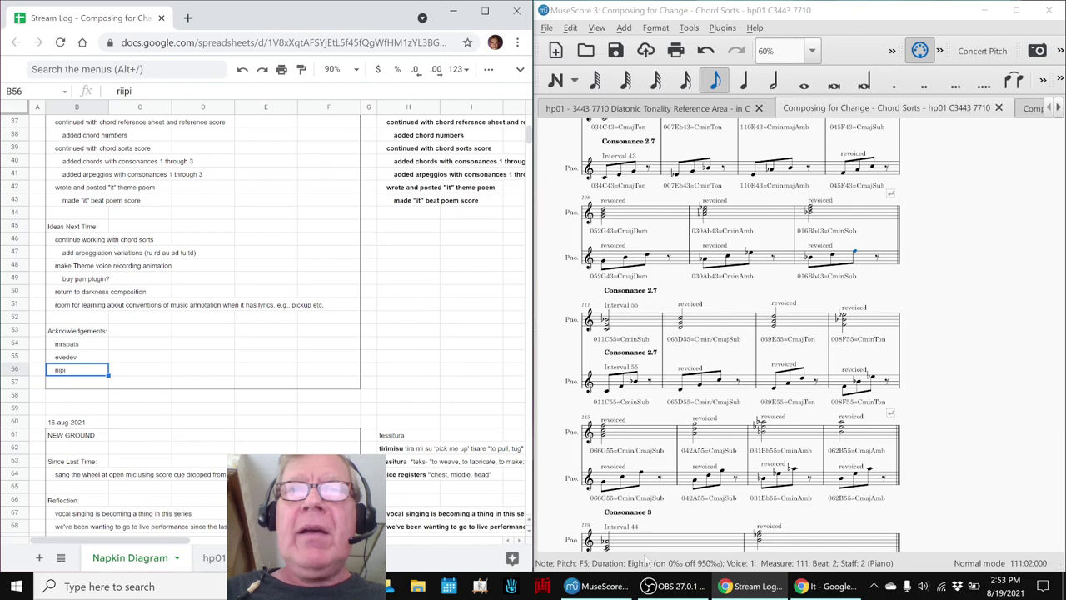
{"action": "left_click", "coordinate": [654, 590]}
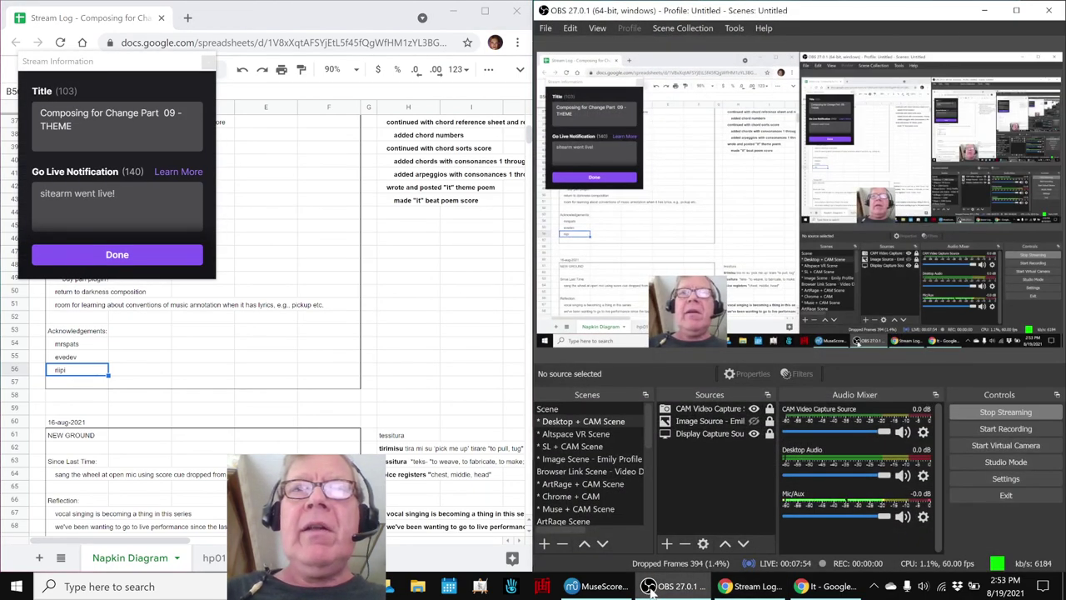